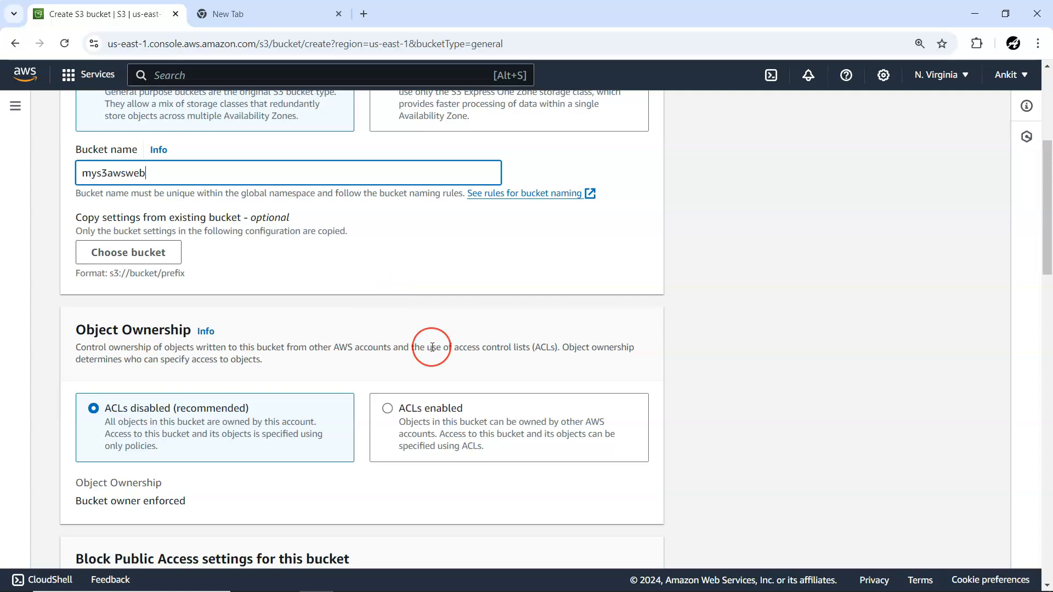
# Create the bucket mys3awsweb with the default settings and open it from the bucket list
pyautogui.scroll(5, 431, 347)
pyautogui.click(75, 246)
pyautogui.scroll(-6, 325, 361)
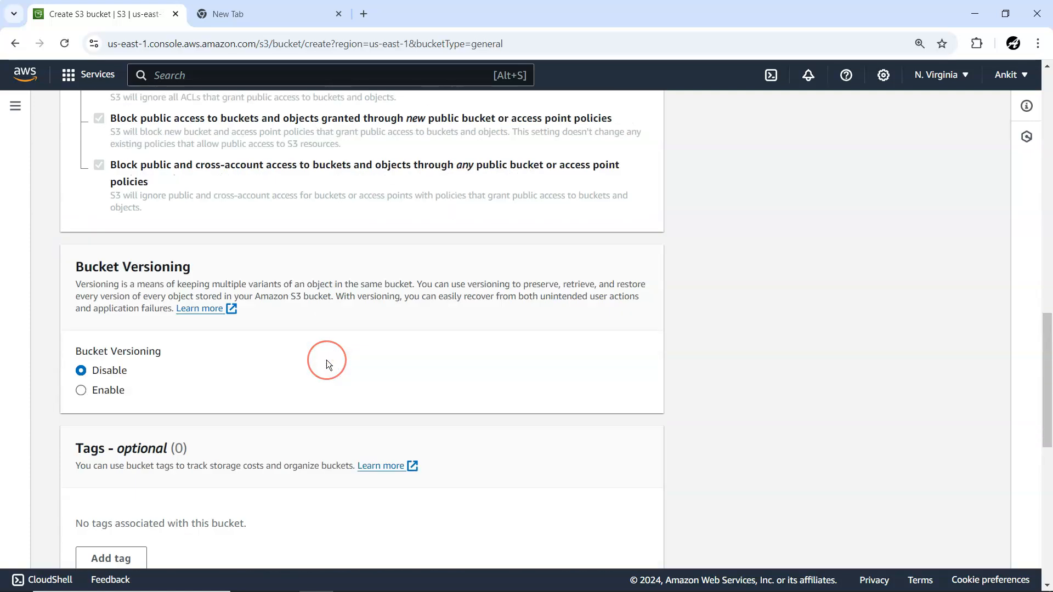
pyautogui.scroll(-8, 327, 362)
pyautogui.scroll(-2, 327, 360)
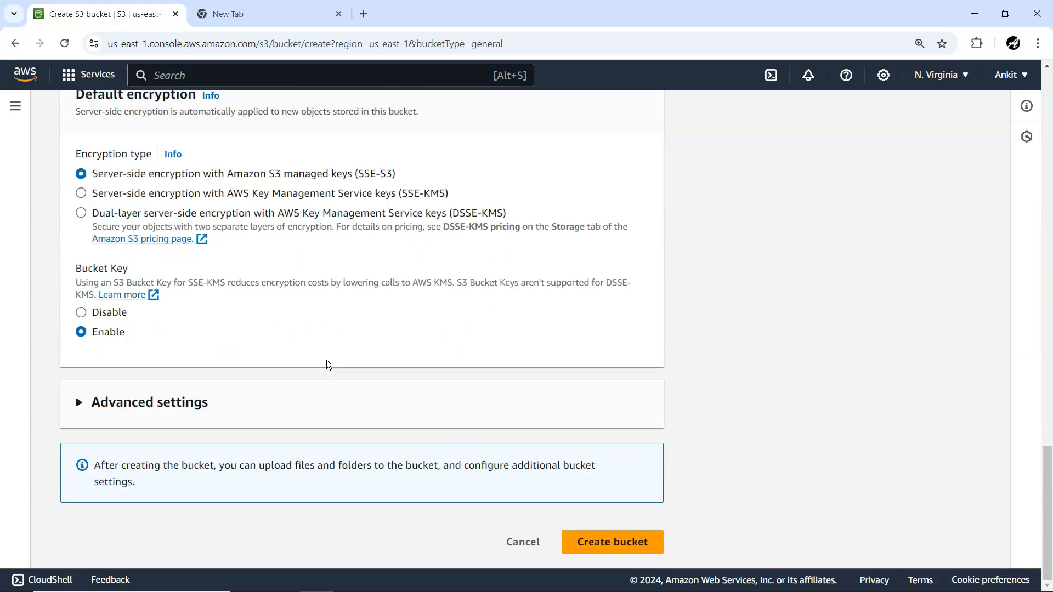
pyautogui.click(618, 537)
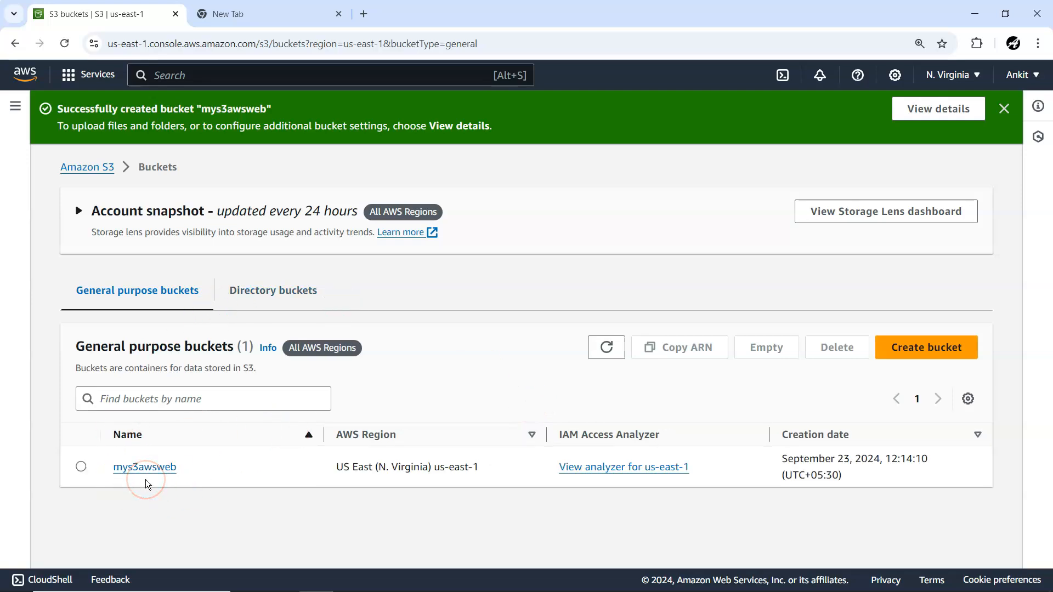
pyautogui.click(144, 468)
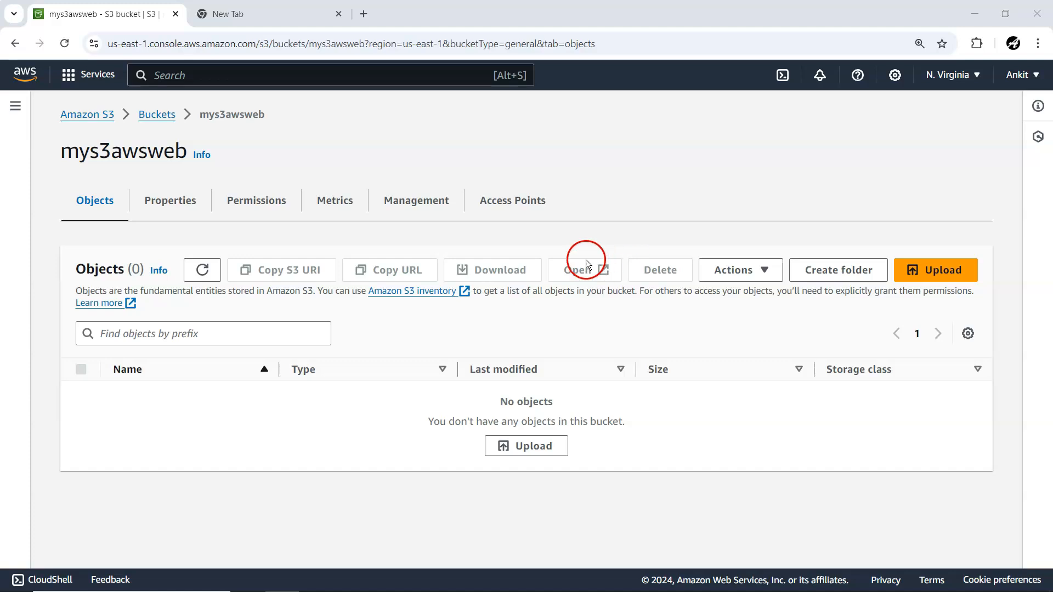
# Open Notepad and write the line "<h1> Hello S3 </h1>" in a new file
pyautogui.press('super')
pyautogui.write('n')
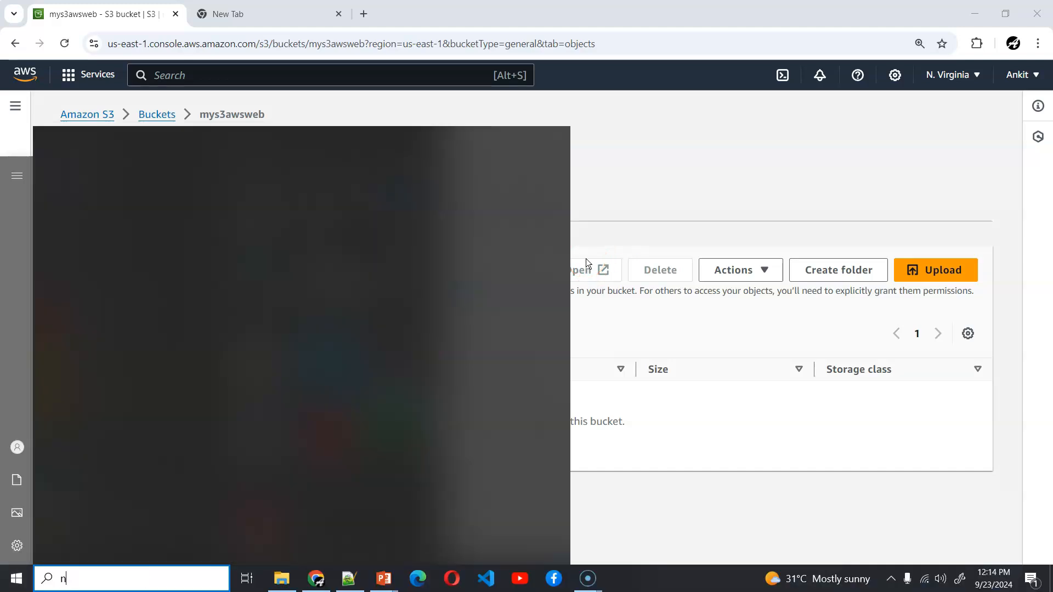
pyautogui.write('otepad')
pyautogui.press('Return')
pyautogui.click(495, 211)
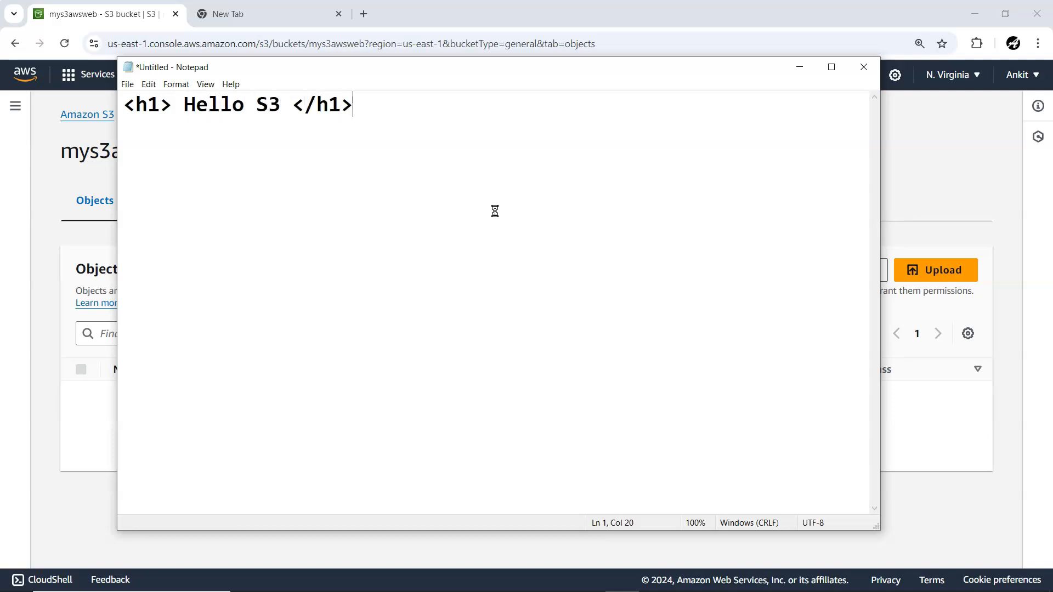
# Save the Notepad file as index.html in the Downloads folder, without replacing the existing index.txt
pyautogui.hotkey('ctrl', 's')
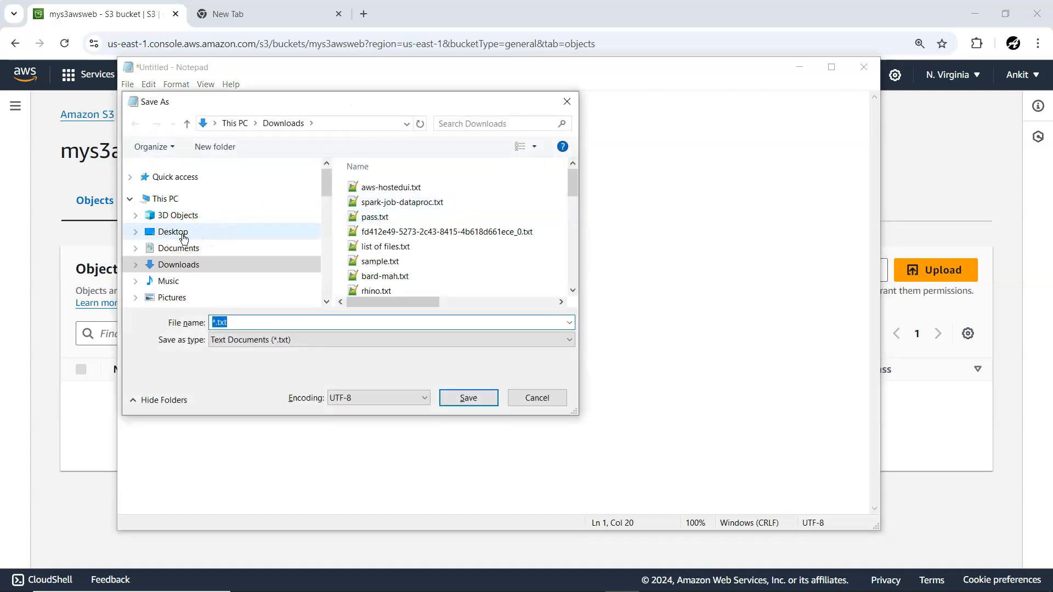
pyautogui.click(240, 323)
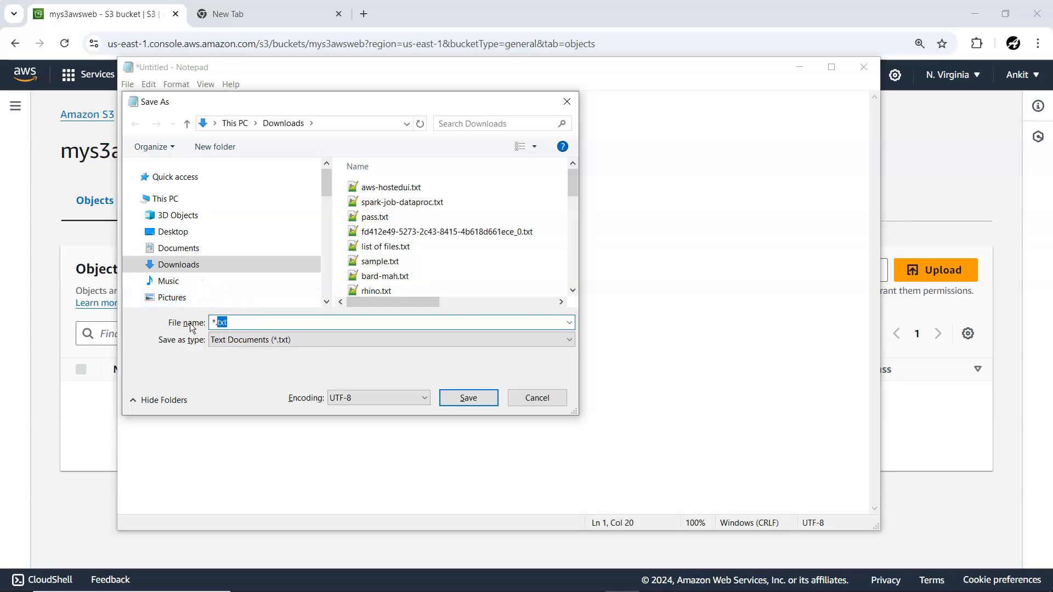
pyautogui.press('BackSpace')
pyautogui.write('ind')
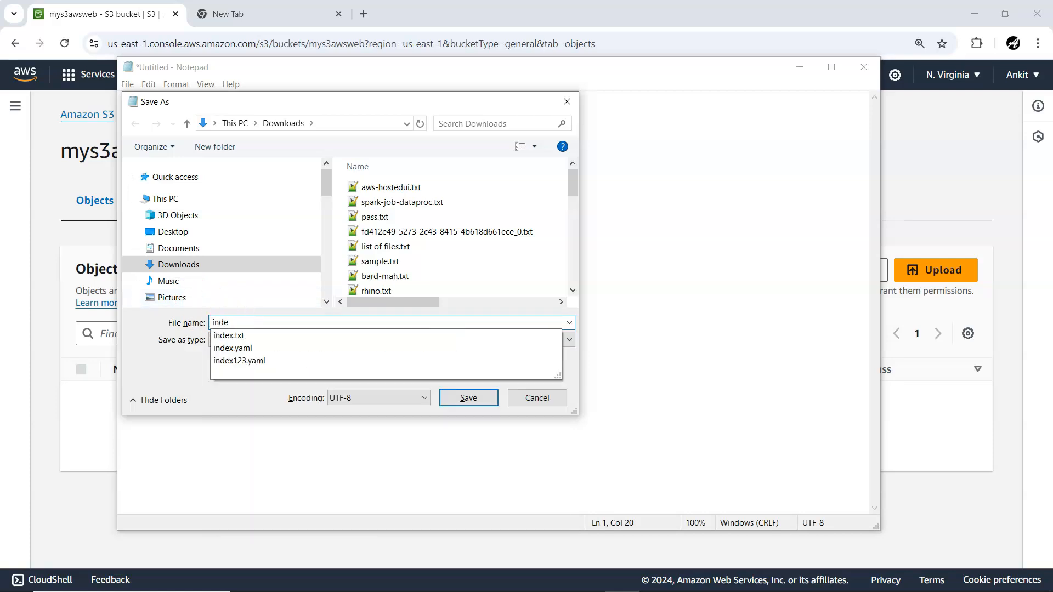
pyautogui.write('e')
pyautogui.press('Down')
pyautogui.press('Return')
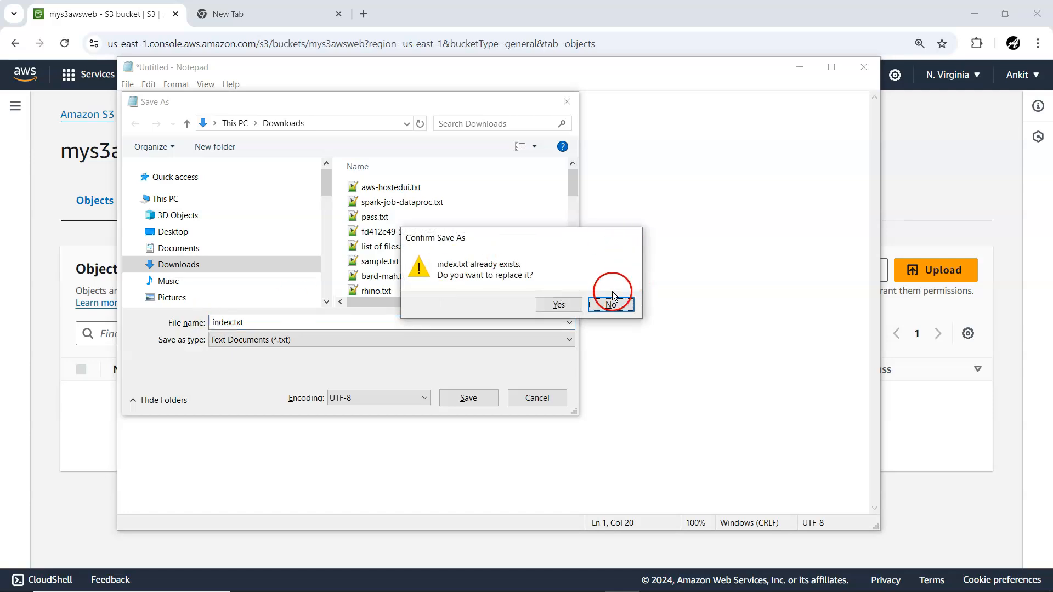
pyautogui.click(611, 303)
pyautogui.click(243, 323)
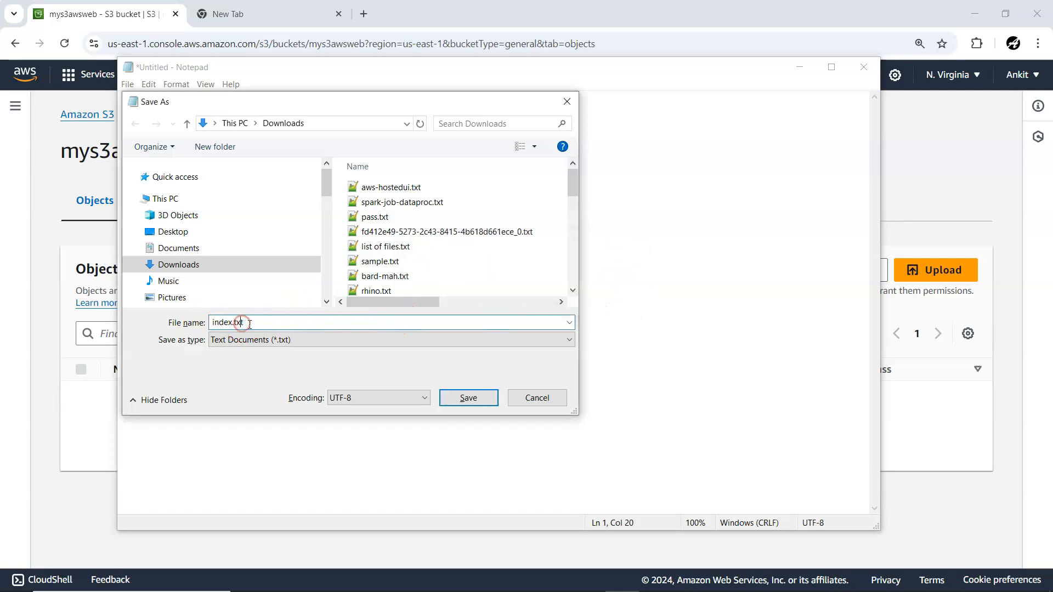
pyautogui.press('BackSpace')
pyautogui.press('BackSpace')
pyautogui.press('BackSpace')
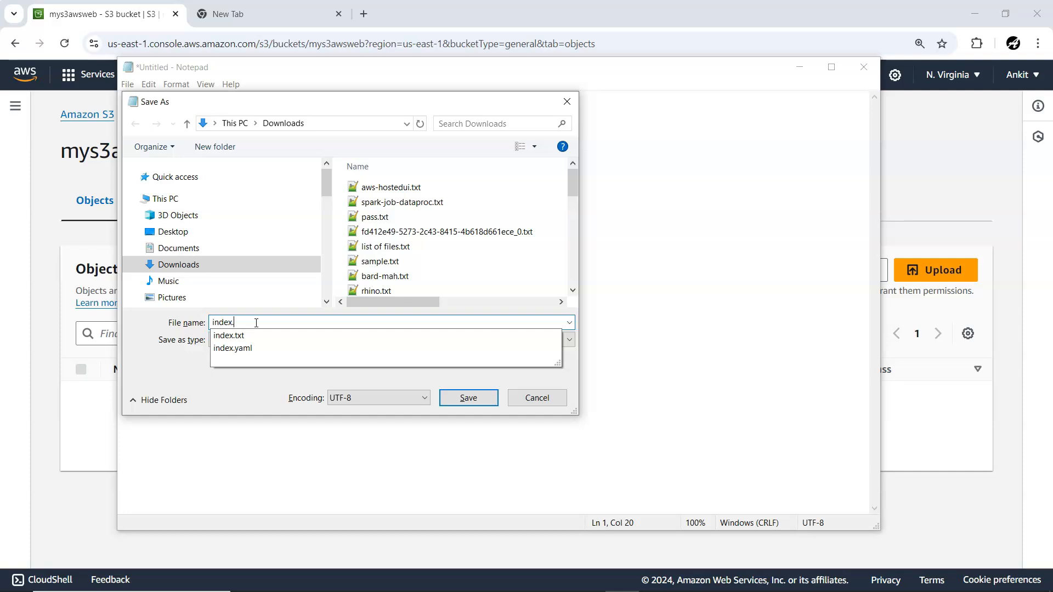
pyautogui.write('html"')
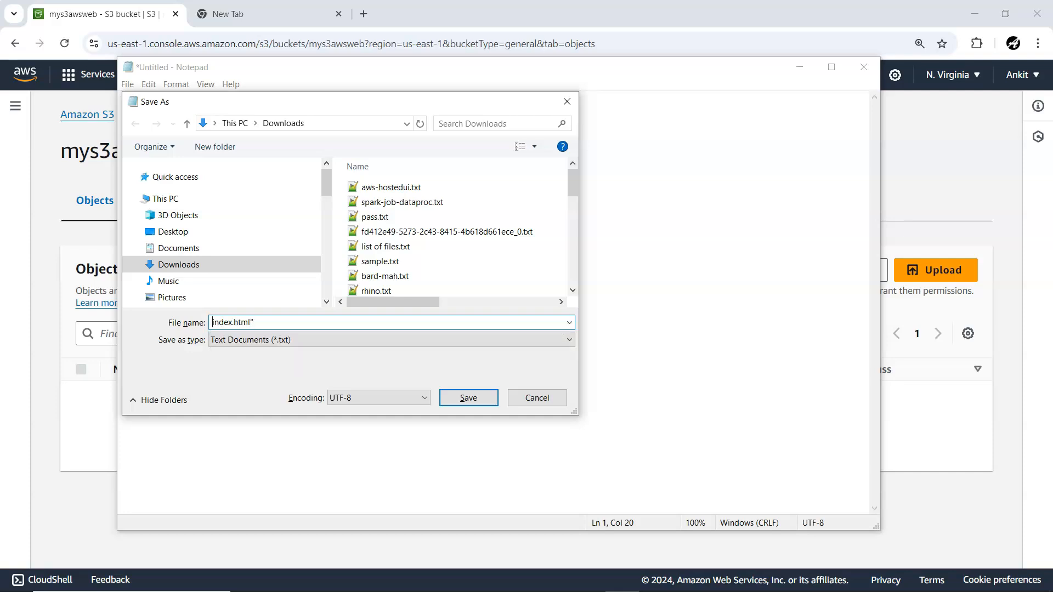
pyautogui.click(469, 398)
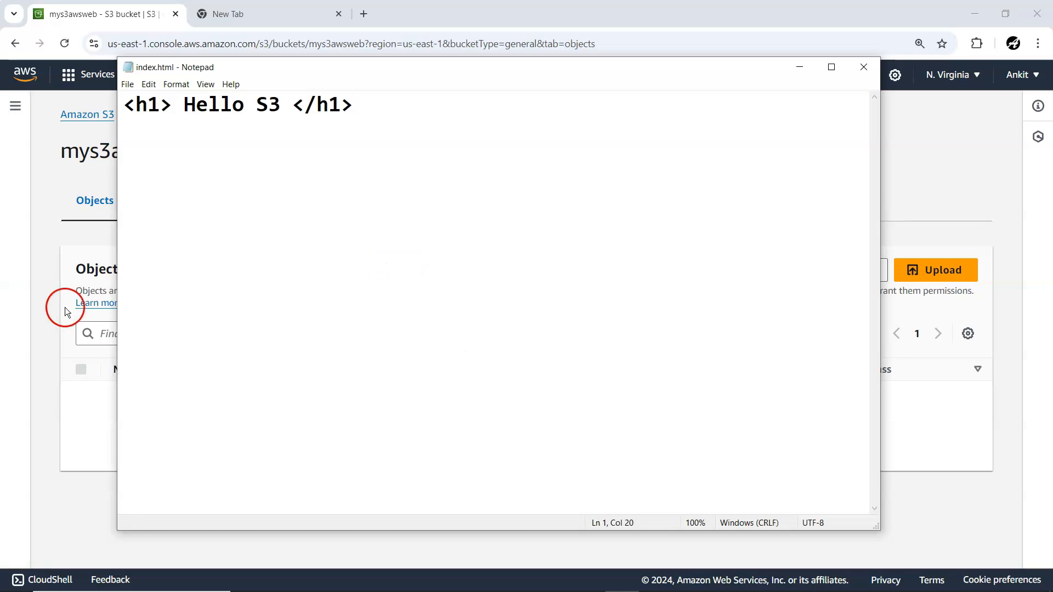
# Return to the S3 console in the browser and upload index.html to the mys3awsweb bucket
pyautogui.click(47, 311)
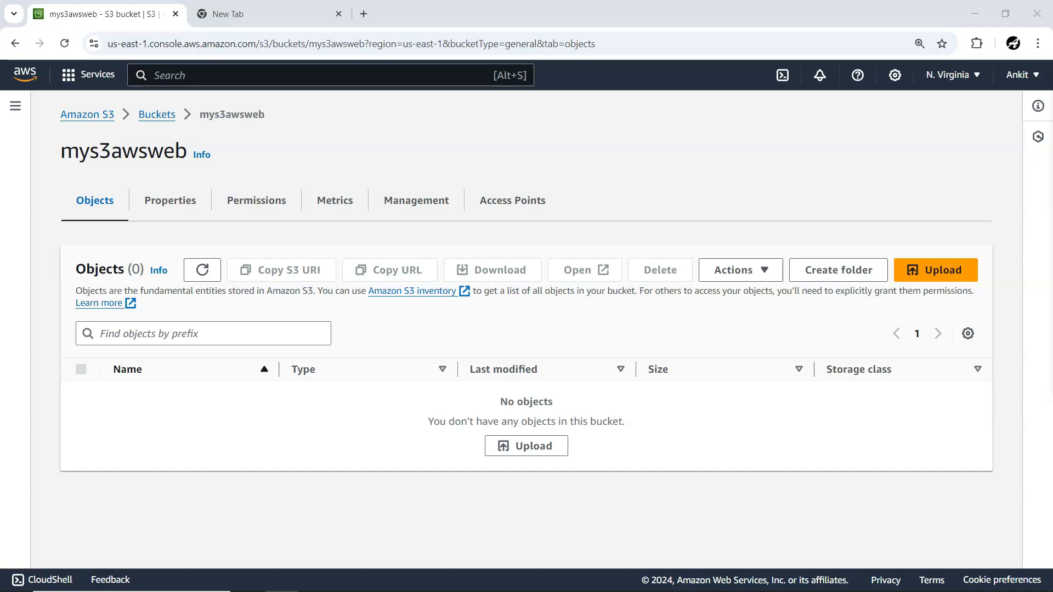
pyautogui.moveTo(1052, 120); pyautogui.dragTo(682, 40)
pyautogui.click(222, 267)
pyautogui.moveTo(448, 188); pyautogui.dragTo(130, 443)
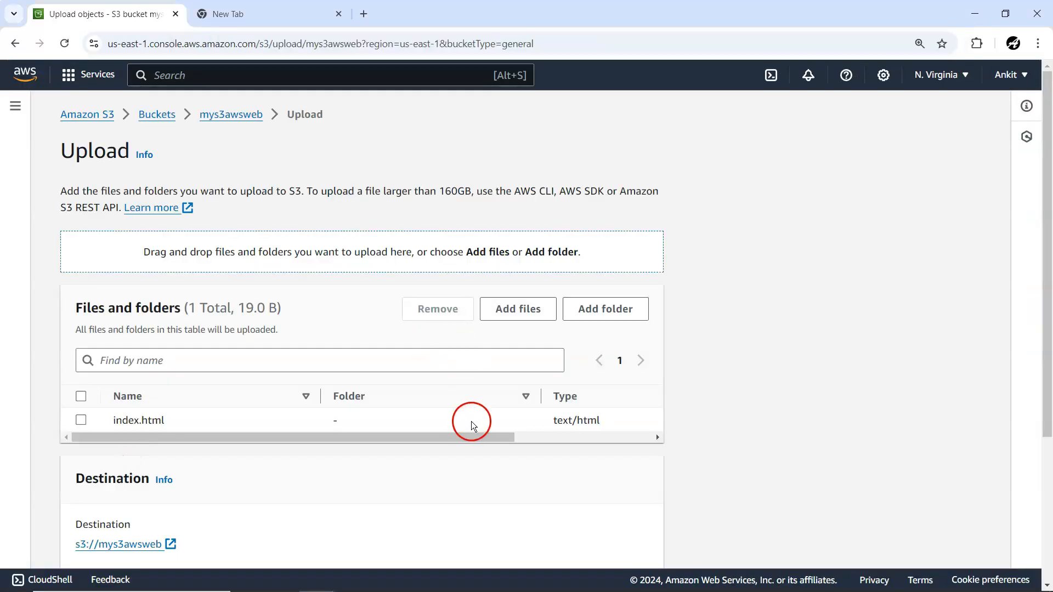
pyautogui.scroll(-4, 568, 542)
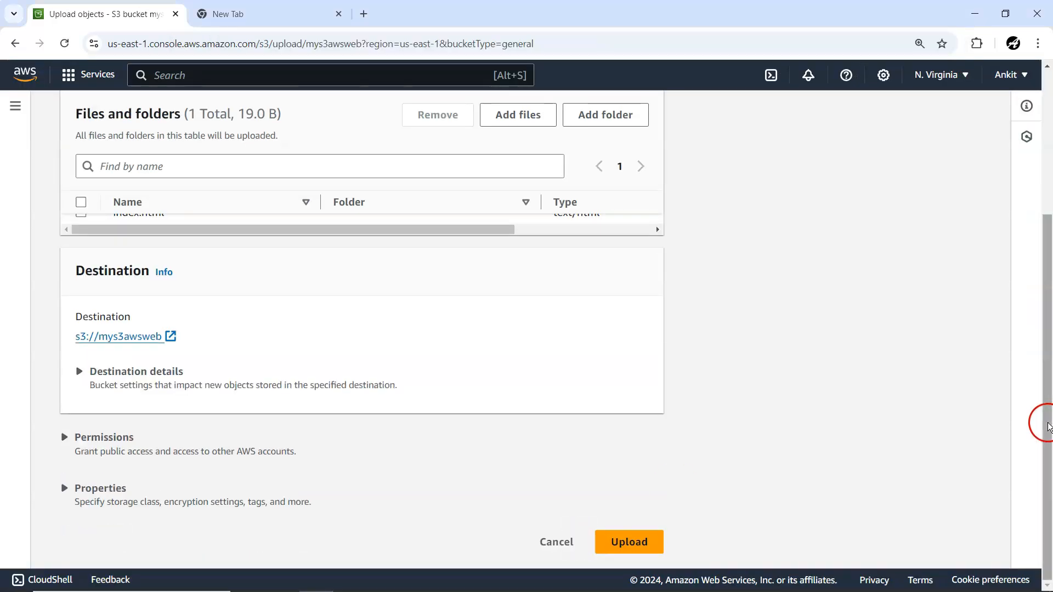
pyautogui.click(641, 552)
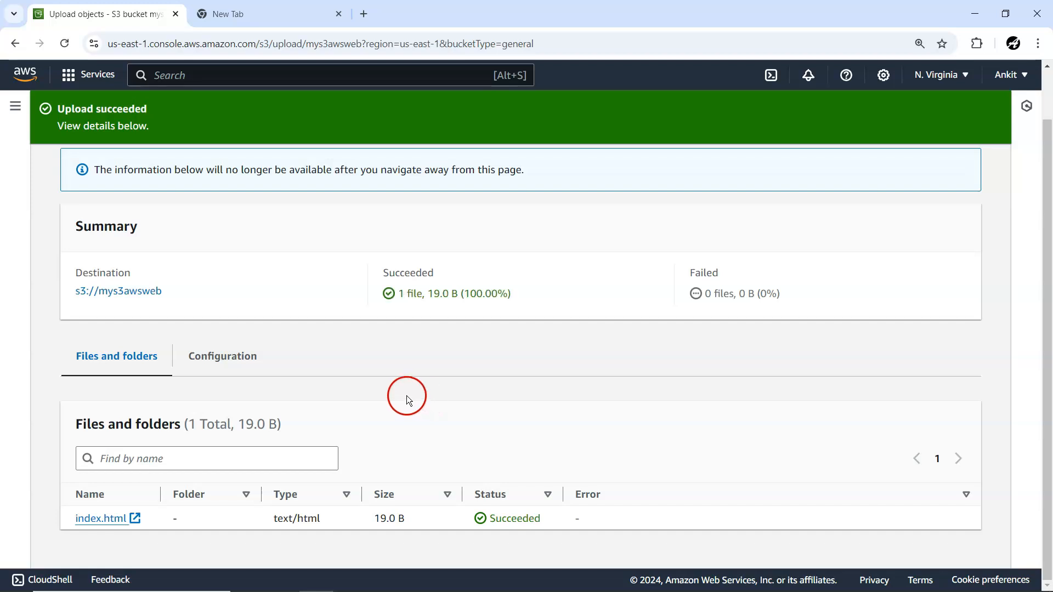
# Open the uploaded index.html object's details and view its object URL in a new browser tab
pyautogui.click(117, 524)
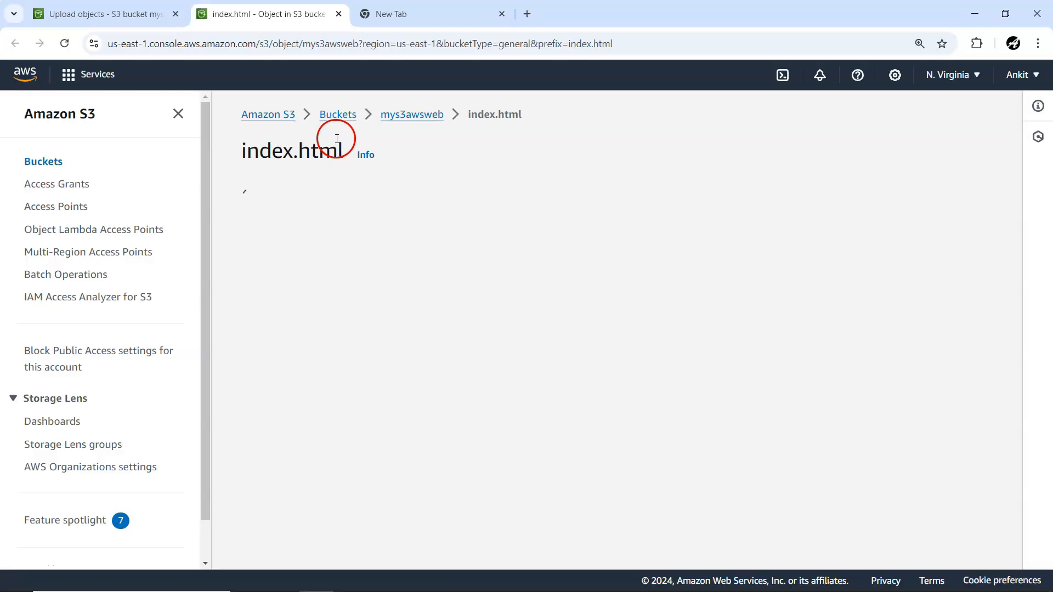
pyautogui.scroll(-4, 474, 351)
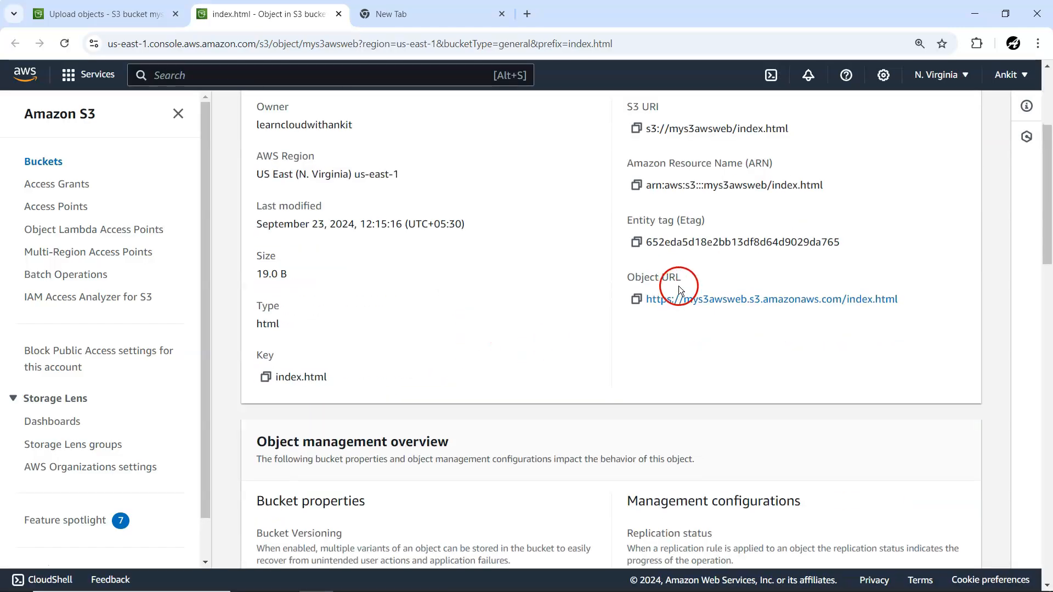
pyautogui.rightClick(754, 301)
pyautogui.click(770, 310)
pyautogui.click(432, 8)
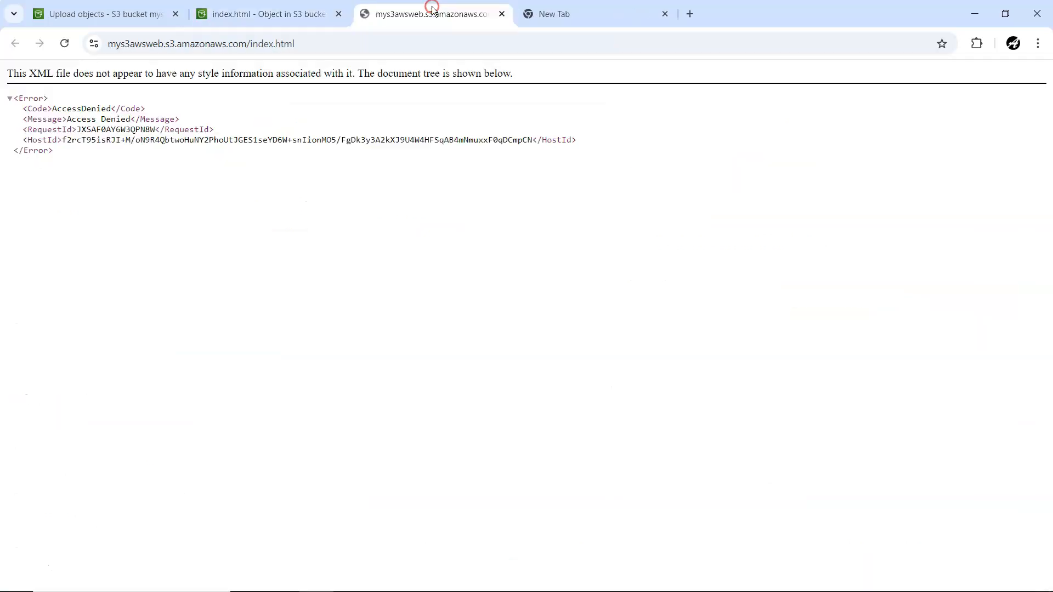
pyautogui.doubleClick(67, 107)
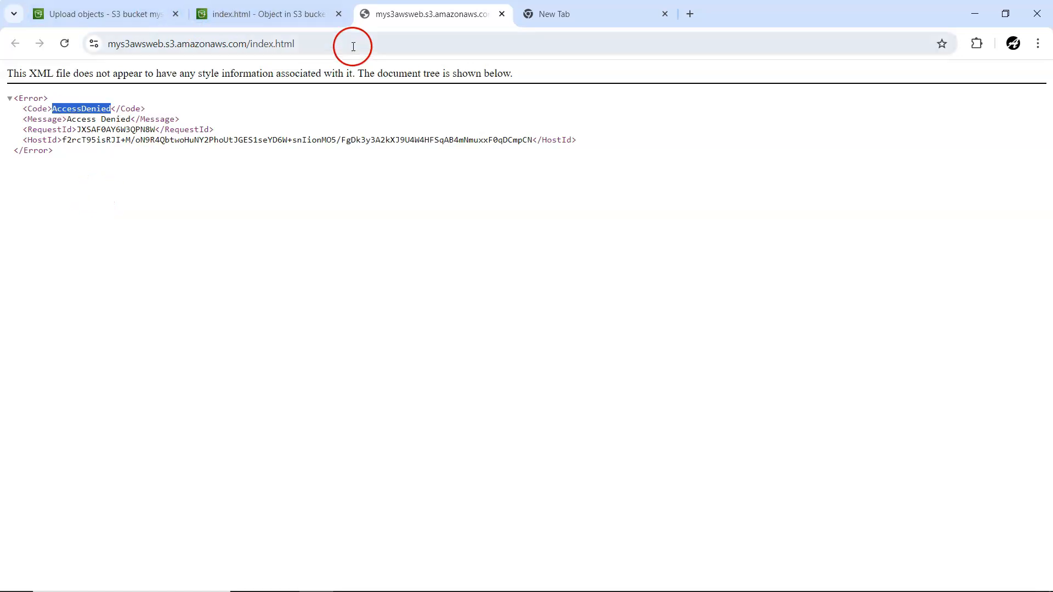
# Return to the mys3awsweb bucket and open its static website hosting settings for editing
pyautogui.click(249, 16)
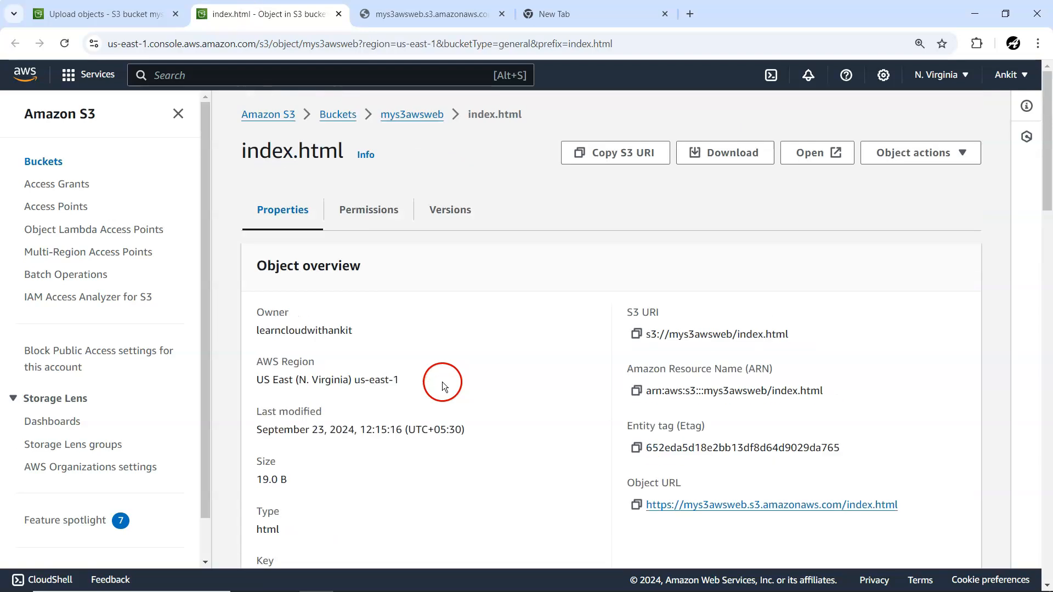
pyautogui.click(400, 124)
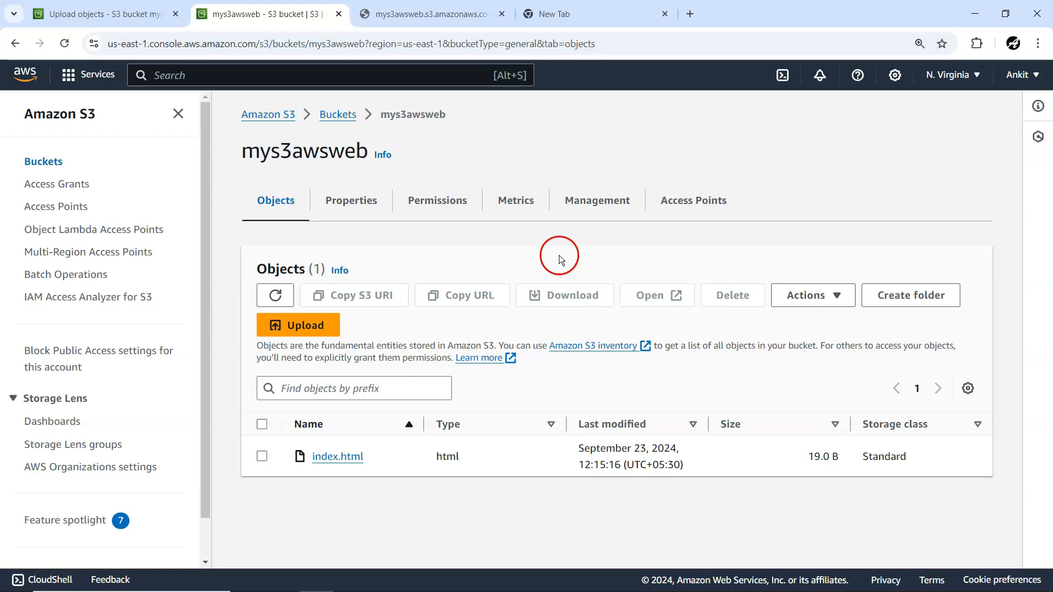
pyautogui.click(351, 203)
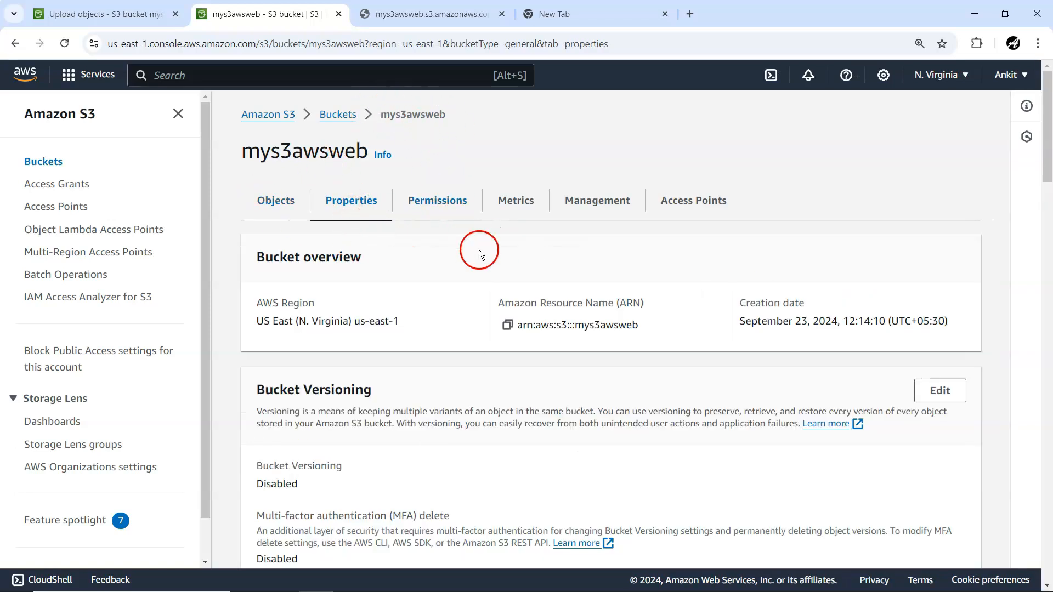
pyautogui.scroll(-13, 488, 344)
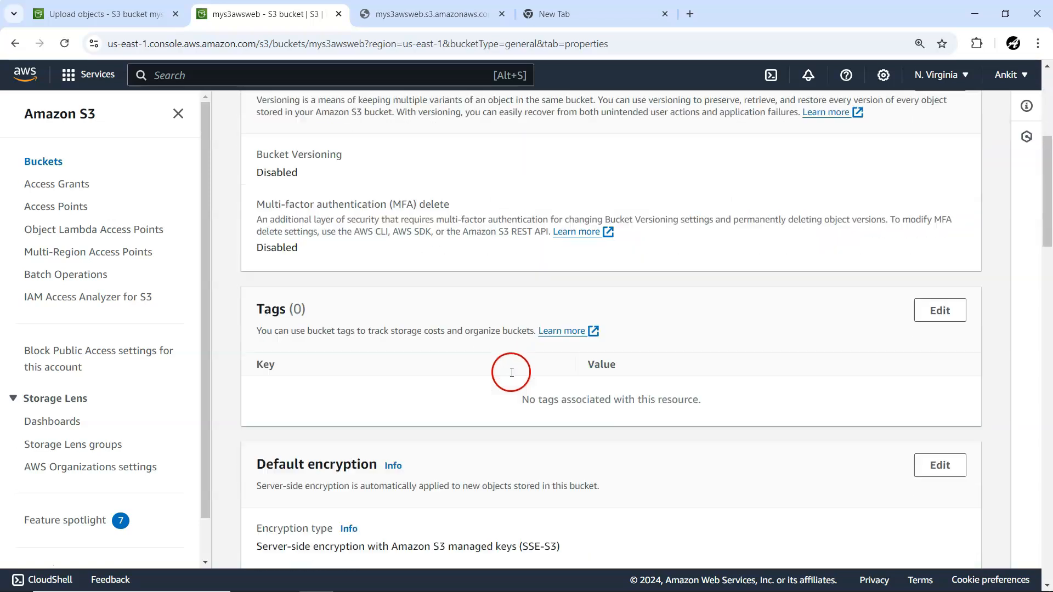
pyautogui.scroll(-15, 511, 372)
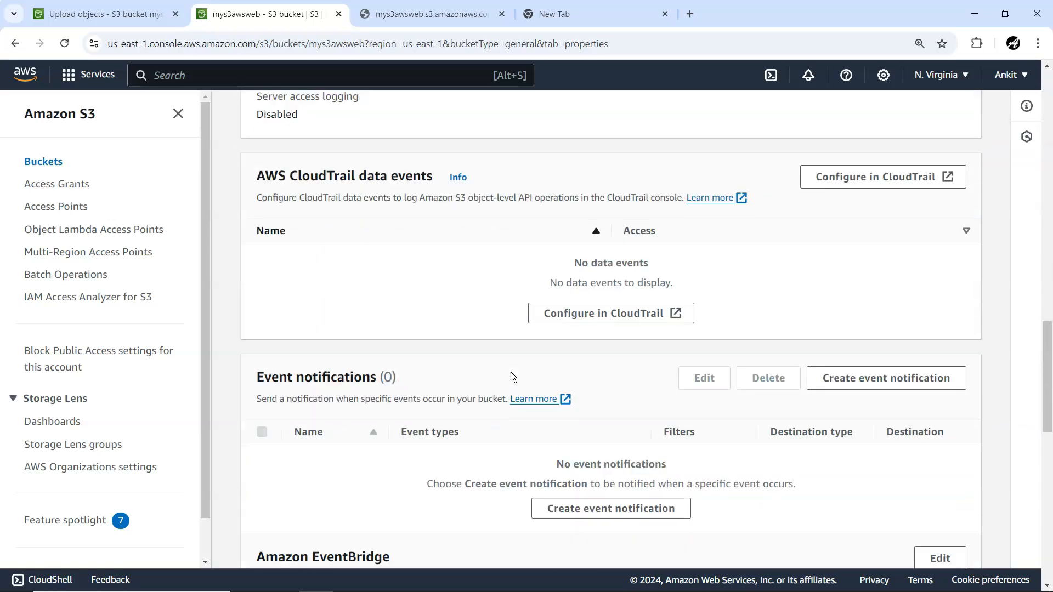
pyautogui.scroll(-4, 511, 373)
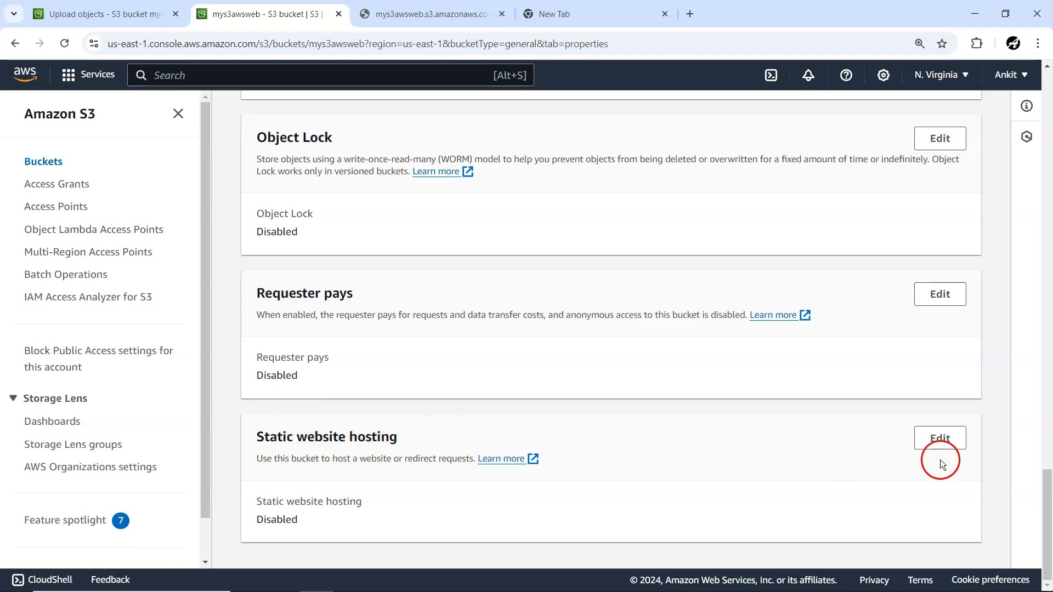
pyautogui.click(939, 443)
# Enable static website hosting for the bucket with index.html as the index document and save the changes
pyautogui.click(262, 302)
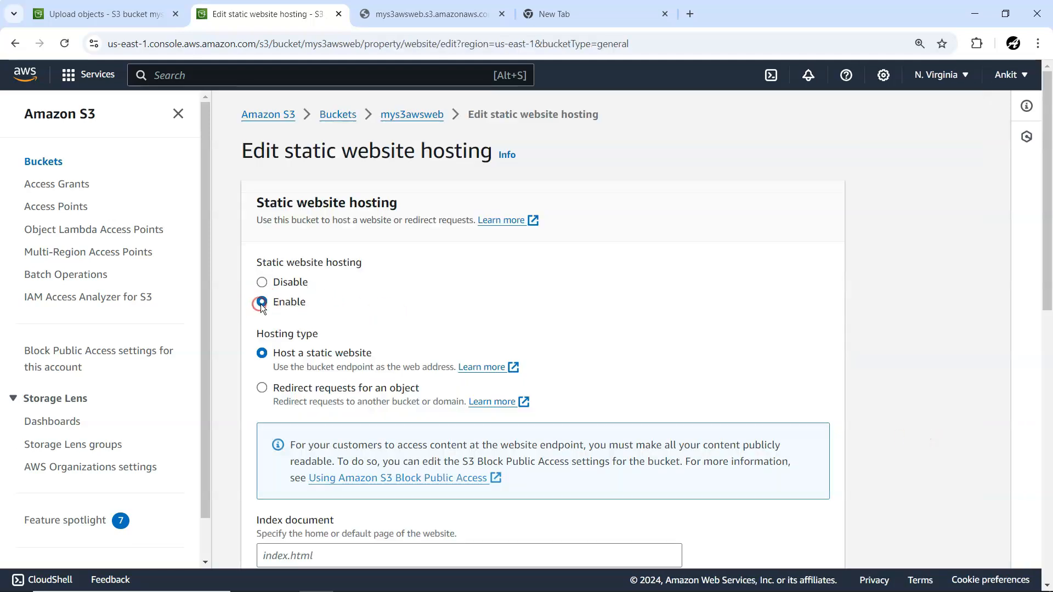
pyautogui.scroll(-4, 400, 470)
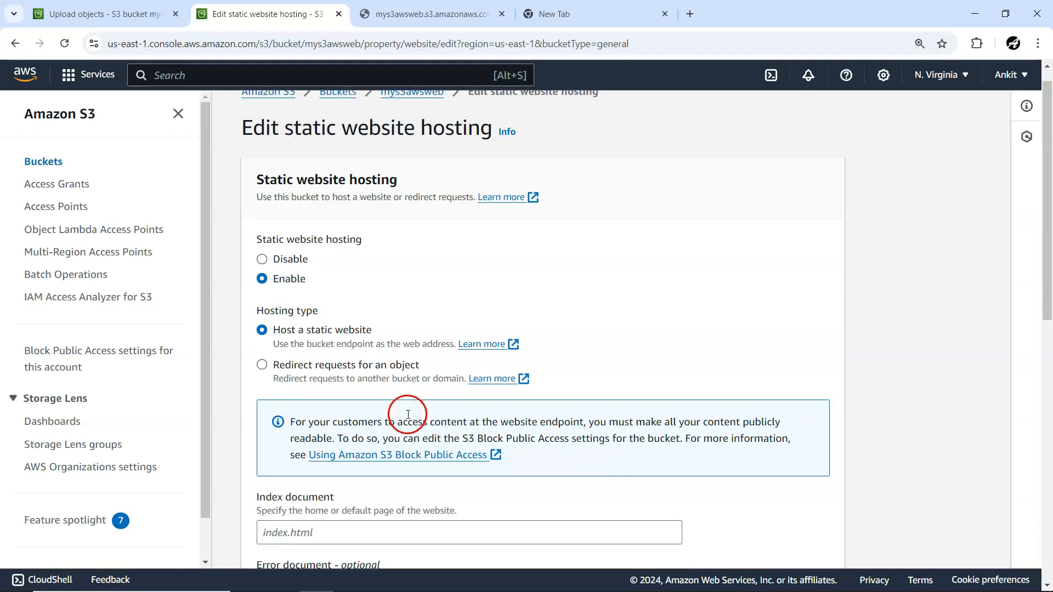
pyautogui.click(303, 348)
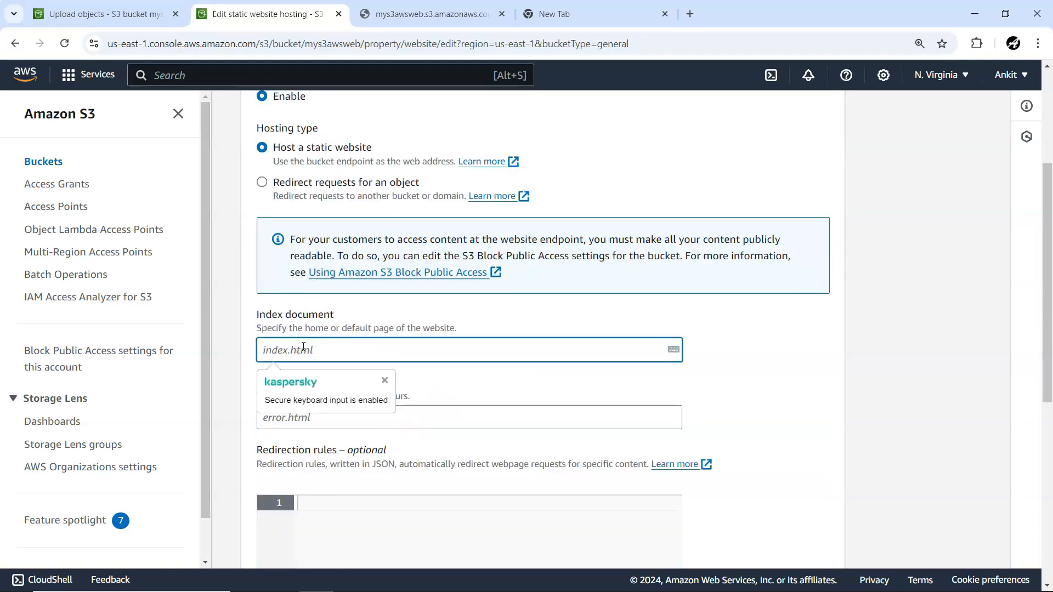
pyautogui.write('index.html')
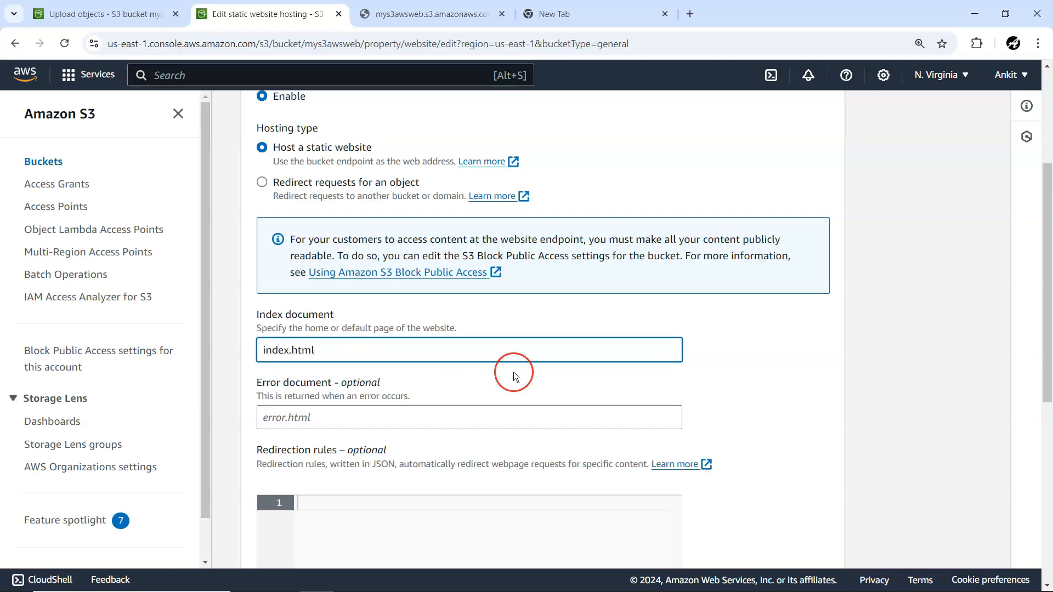
pyautogui.scroll(-3, 513, 371)
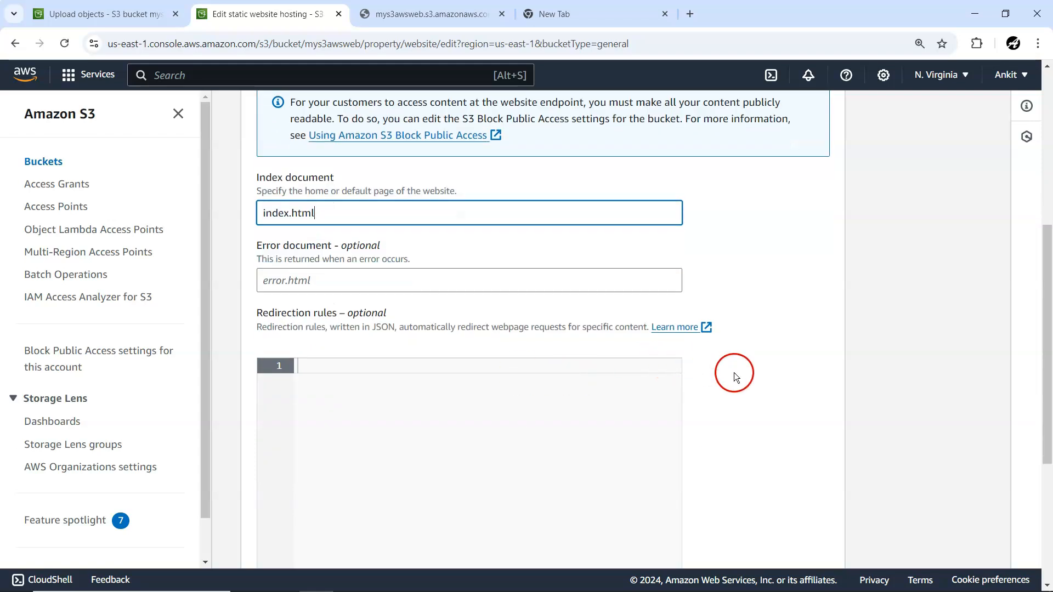
pyautogui.scroll(-5, 755, 402)
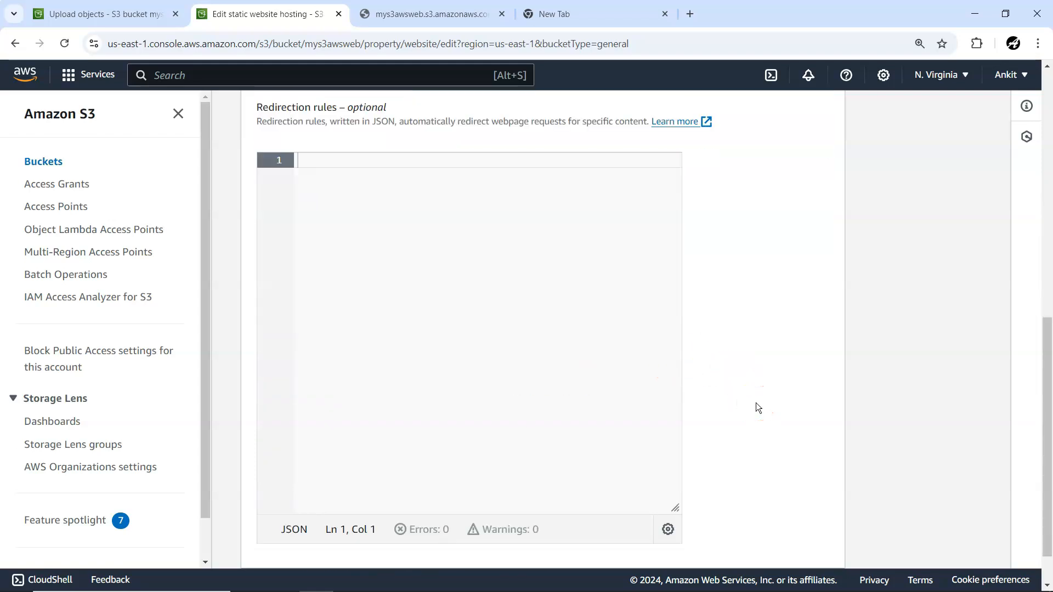
pyautogui.click(778, 540)
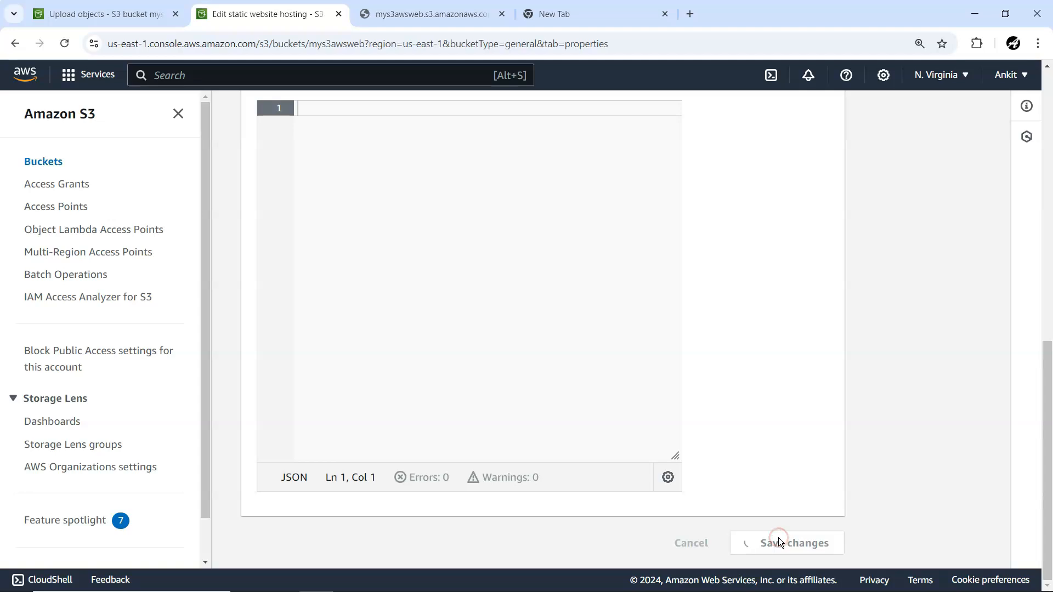
# Reload the index.html object URL in its browser tab, check the response, and return to the mys3awsweb bucket
pyautogui.click(441, 15)
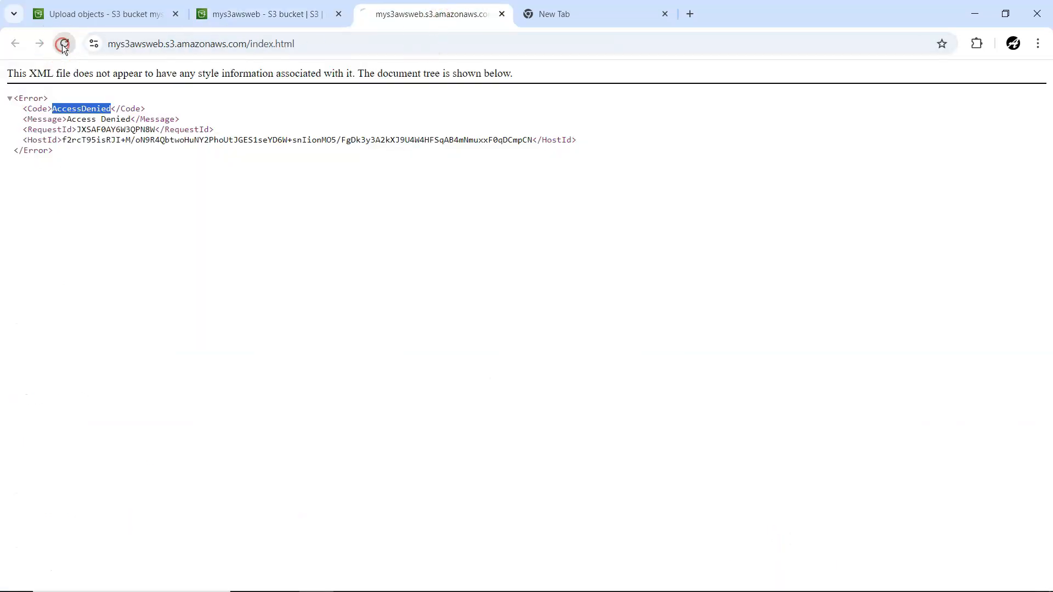
pyautogui.doubleClick(81, 105)
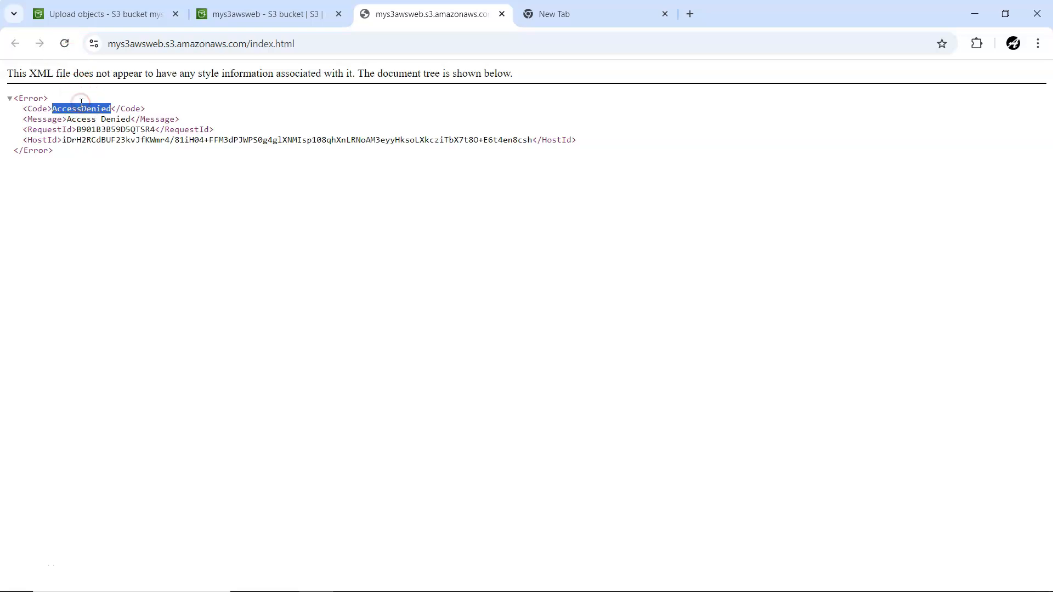
pyautogui.click(267, 15)
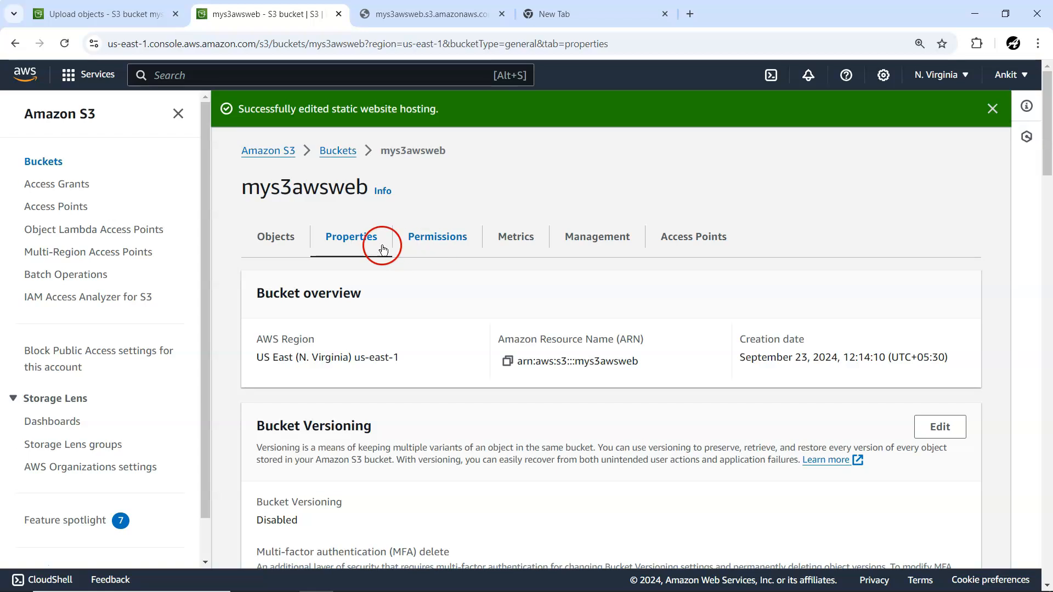
# Review the bucket's properties down to the static website hosting section
pyautogui.scroll(-20, 447, 363)
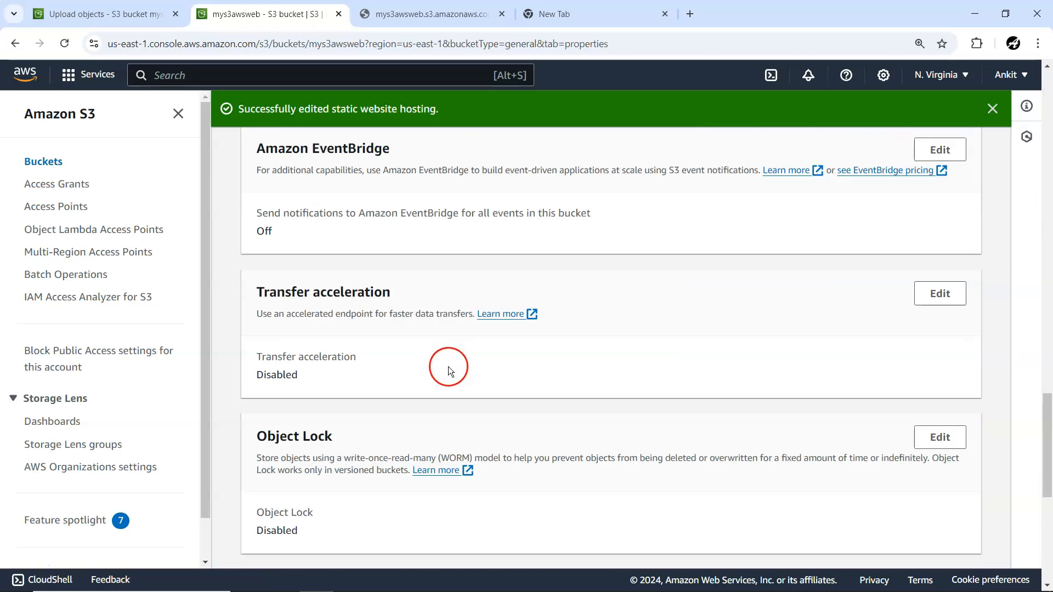
pyautogui.scroll(1, 448, 361)
pyautogui.middleClick(449, 355)
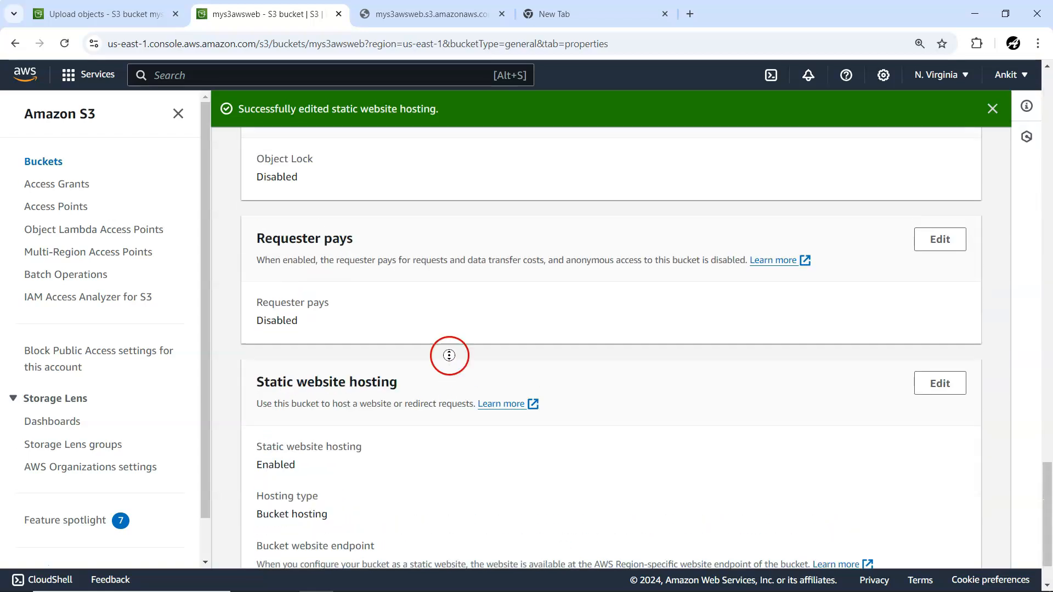
pyautogui.scroll(20, 449, 355)
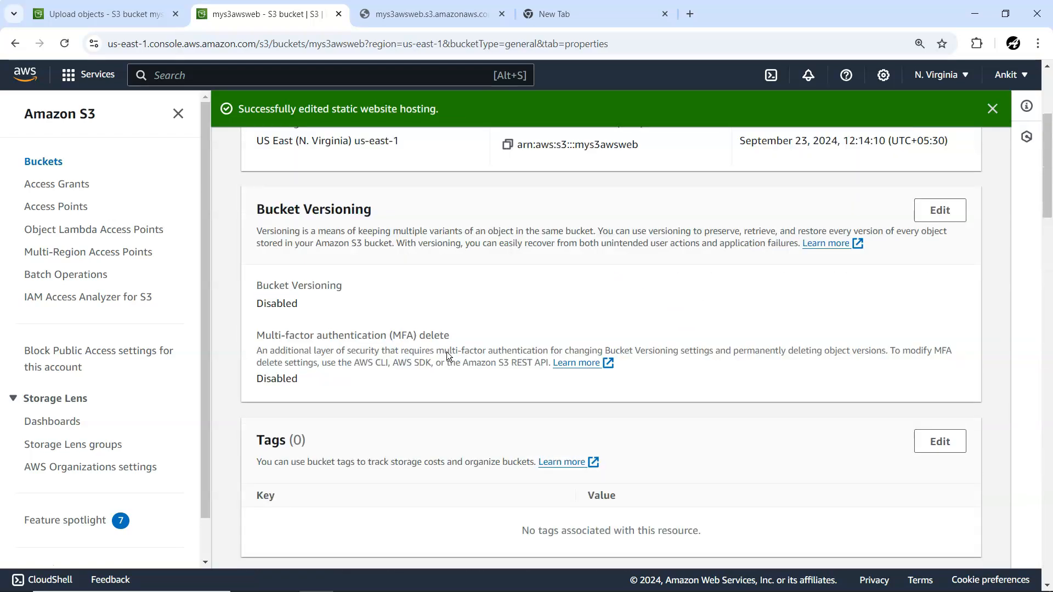
# Open the bucket's permissions, turn off Block all public access, and submit the change
pyautogui.click(440, 344)
pyautogui.click(403, 236)
pyautogui.click(512, 404)
pyautogui.scroll(-3, 513, 406)
pyautogui.click(356, 359)
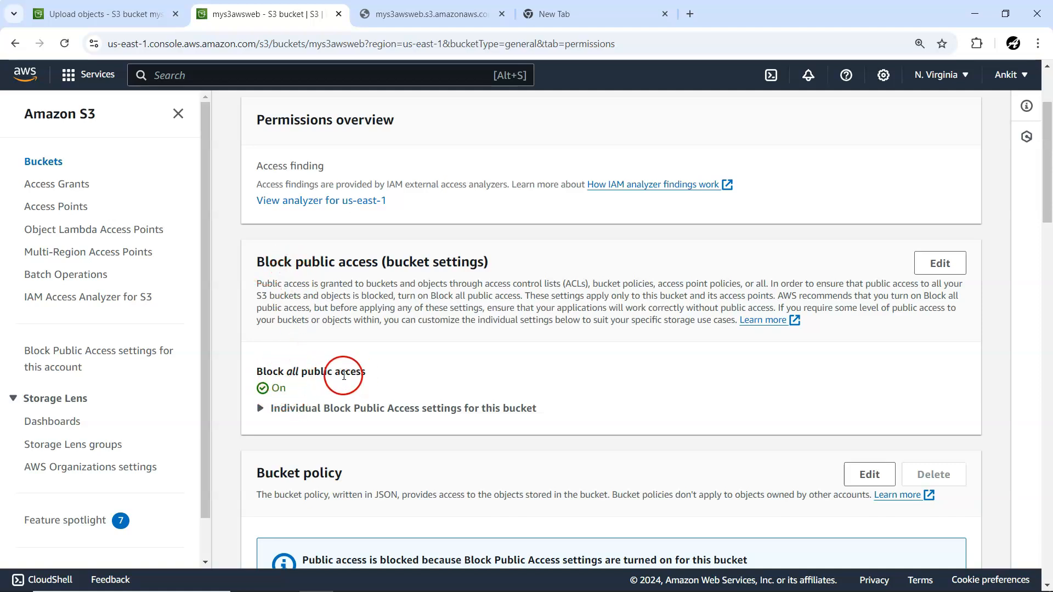
pyautogui.click(926, 257)
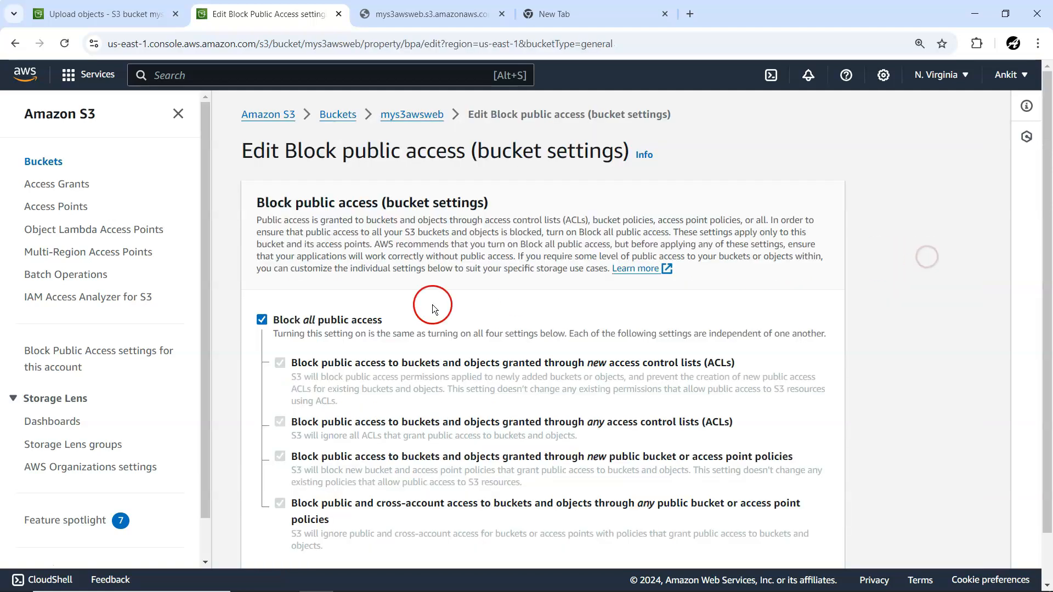
pyautogui.click(262, 319)
pyautogui.scroll(-1, 474, 420)
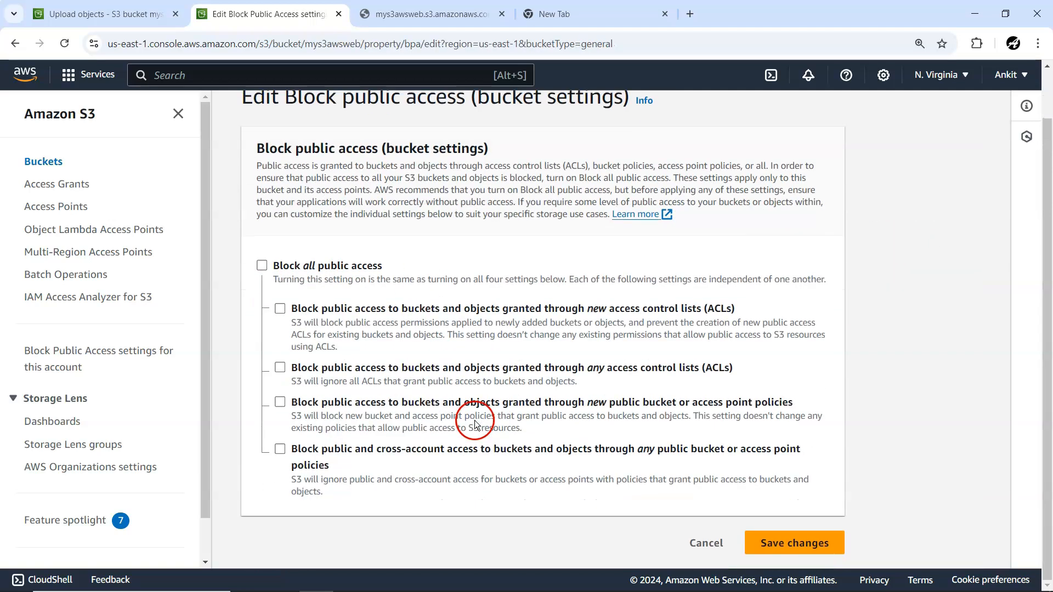
pyautogui.click(770, 536)
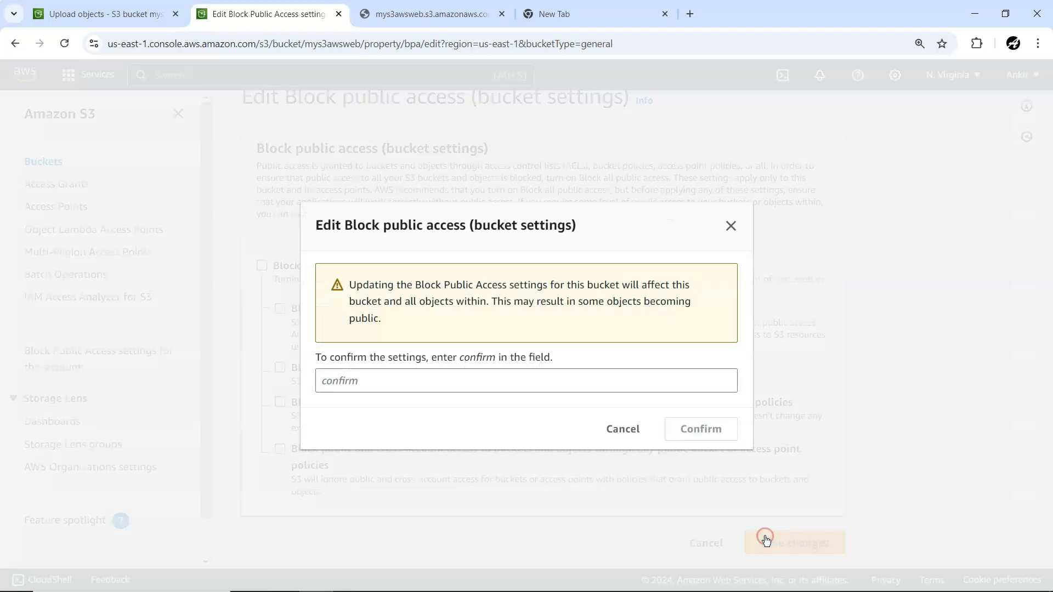
# Enter "confirm" in the confirmation dialog and approve the Block Public Access change
pyautogui.doubleClick(477, 359)
pyautogui.hotkey('ctrl', 'c')
pyautogui.click(413, 381)
pyautogui.hotkey('ctrl', 'v')
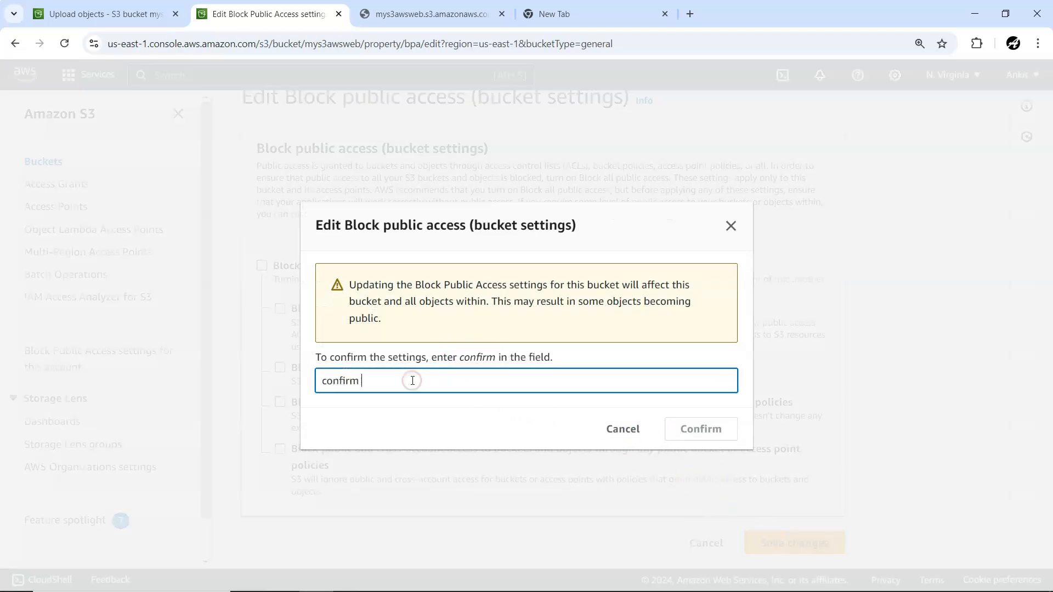
pyautogui.press('BackSpace')
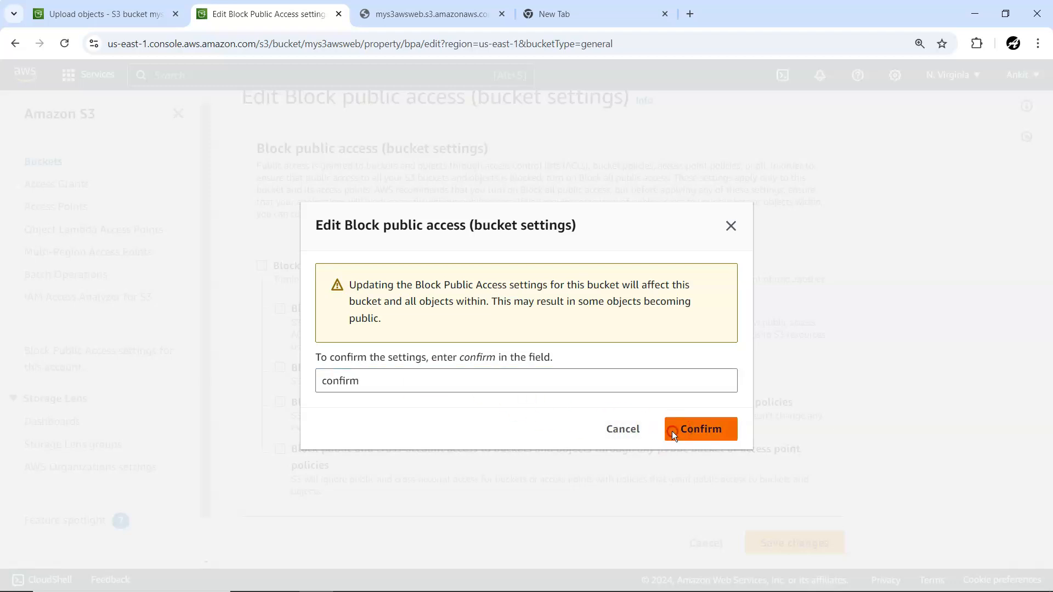
pyautogui.click(673, 430)
# Look through the bucket's remaining permissions, retest the index.html object URL, and return to the bucket
pyautogui.scroll(-12, 522, 425)
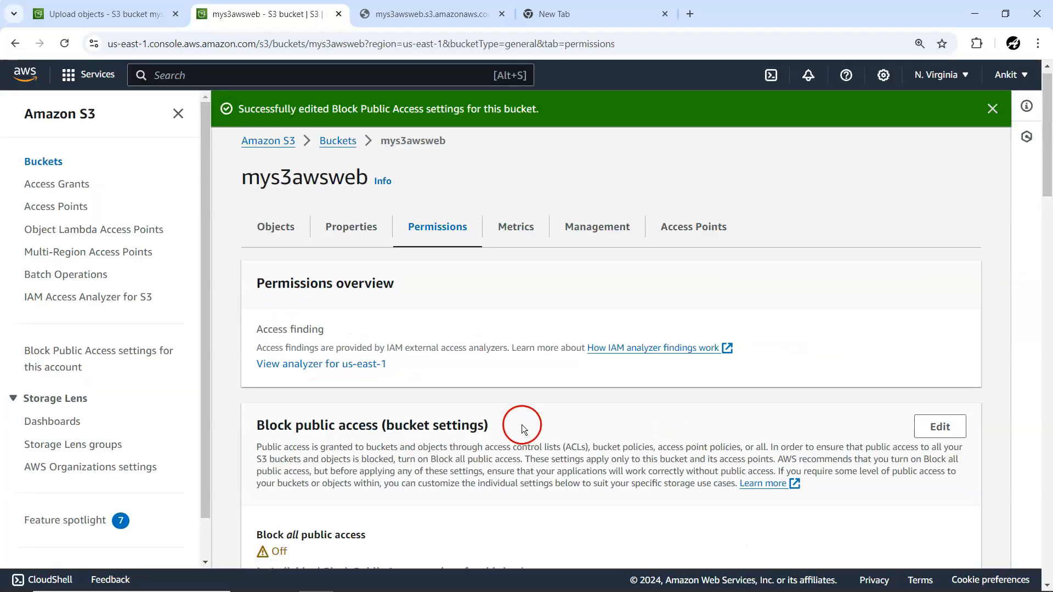
pyautogui.scroll(-5, 522, 425)
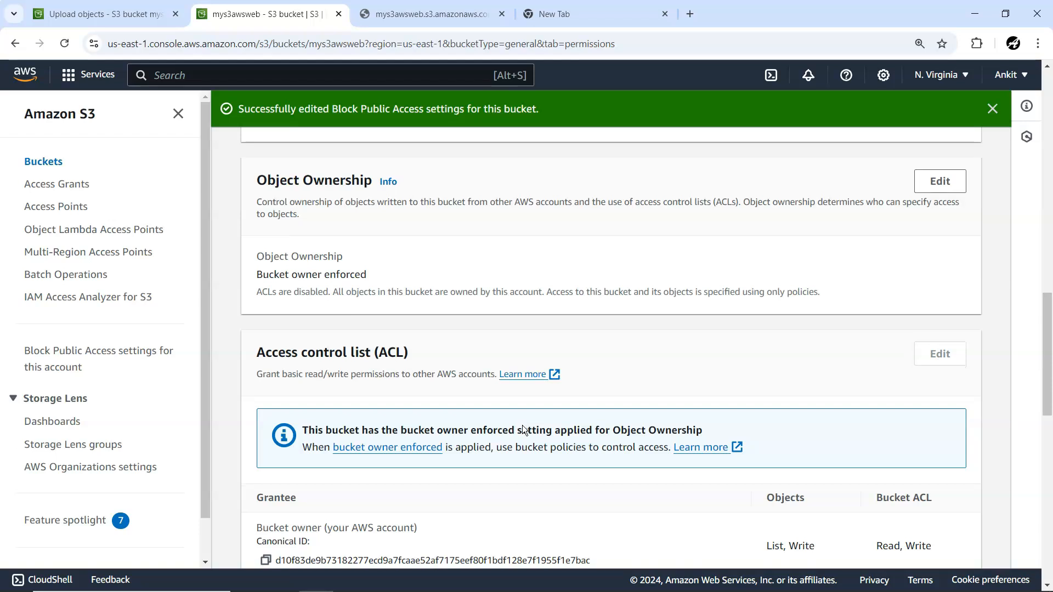
pyautogui.scroll(1, 522, 426)
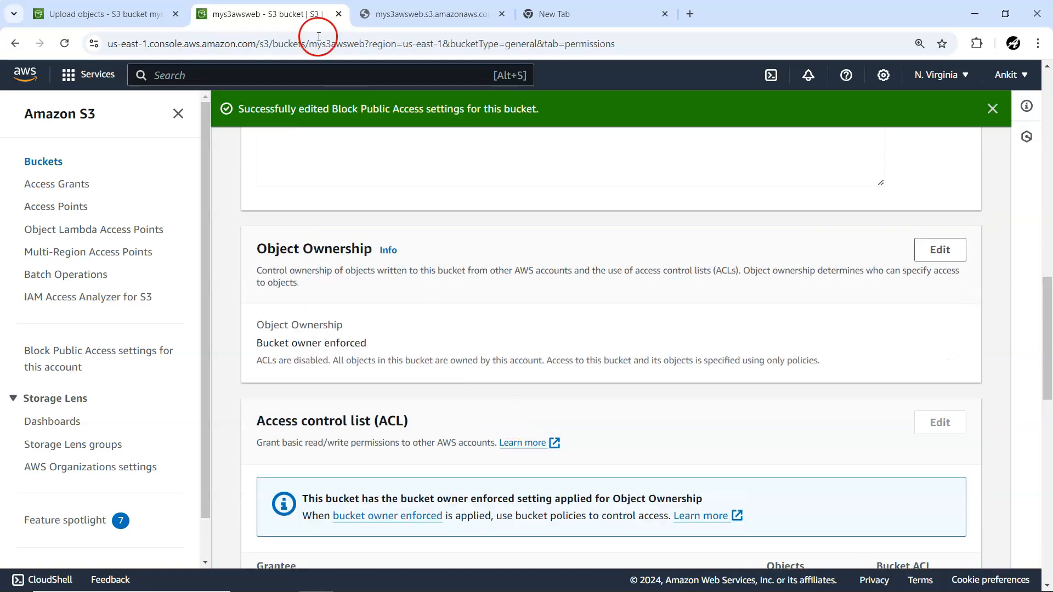
pyautogui.click(385, 12)
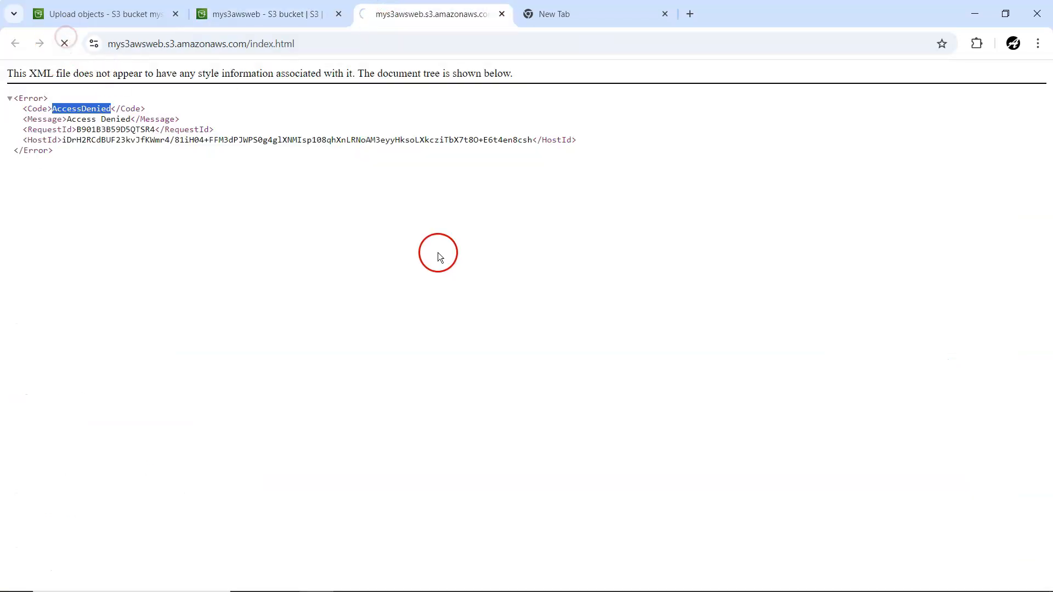
pyautogui.click(272, 15)
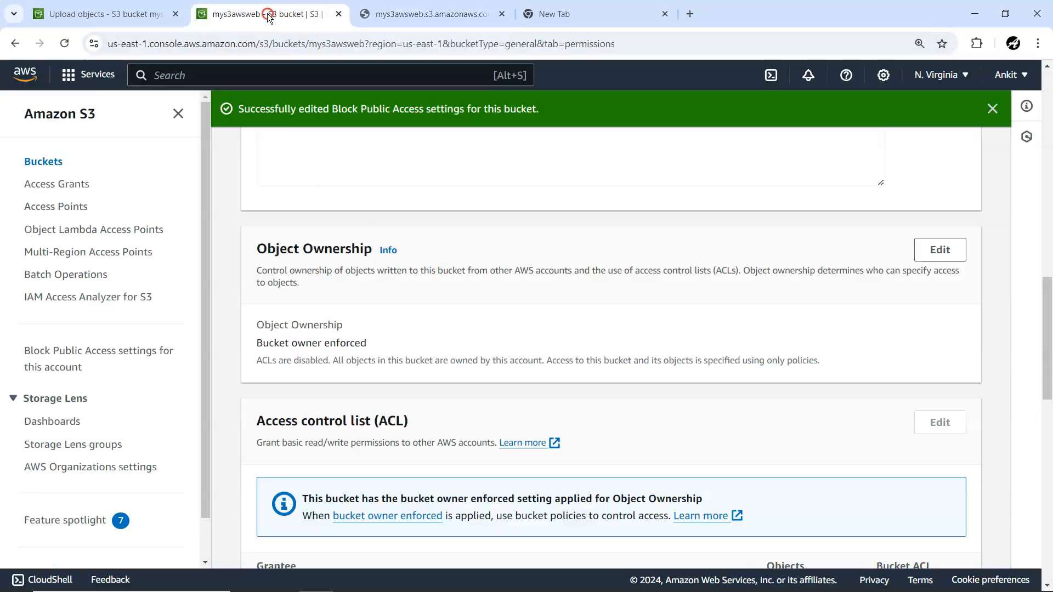
# Set the bucket's Object Ownership to ACLs enabled, acknowledge that ACLs will be restored, and save the changes
pyautogui.scroll(-2, 502, 367)
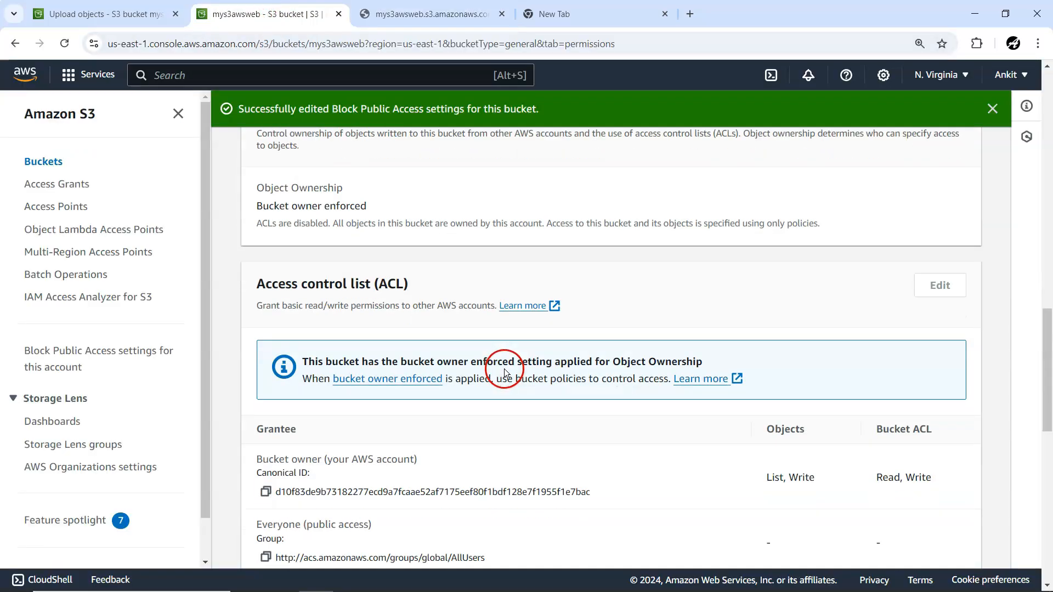
pyautogui.scroll(4, 324, 349)
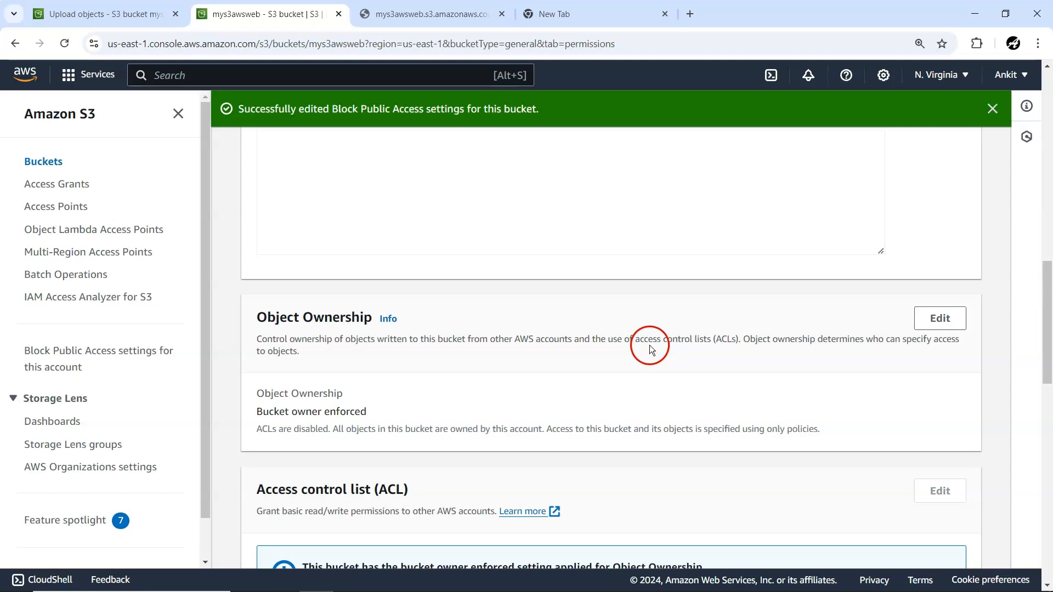
pyautogui.click(939, 319)
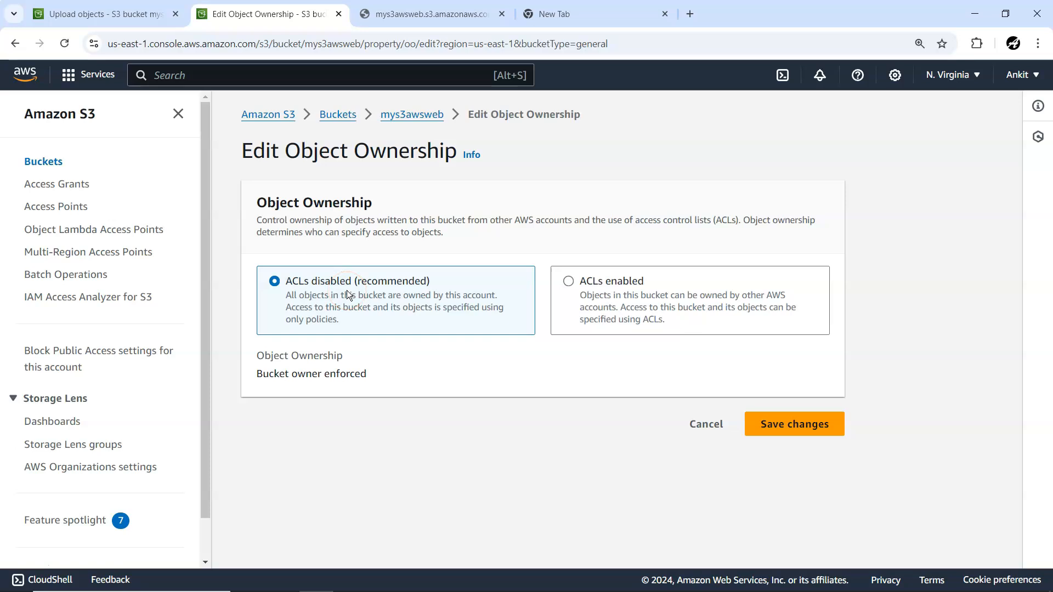
pyautogui.click(568, 282)
pyautogui.scroll(-4, 614, 318)
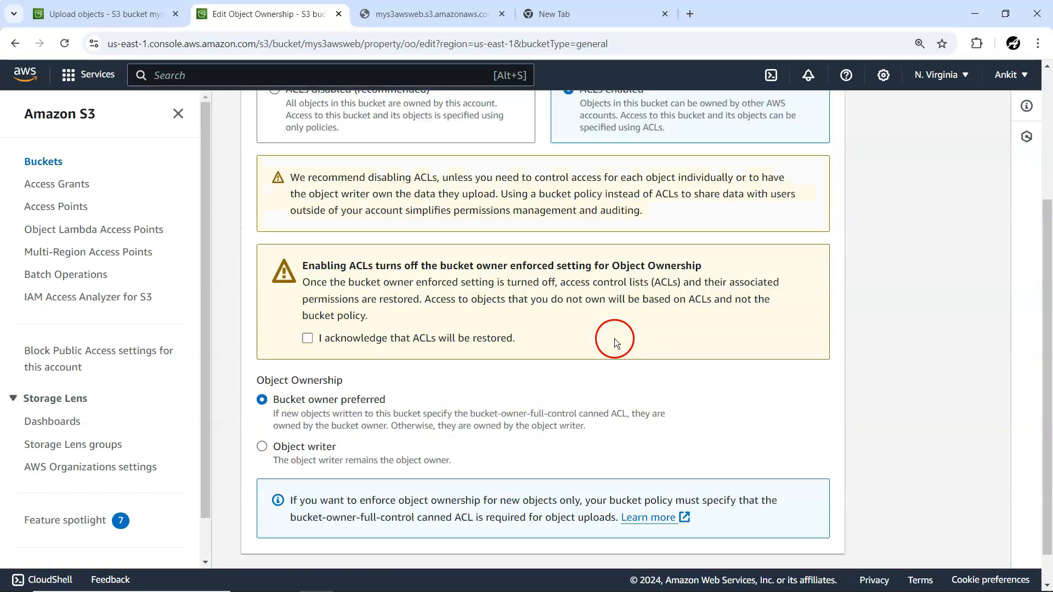
pyautogui.click(307, 300)
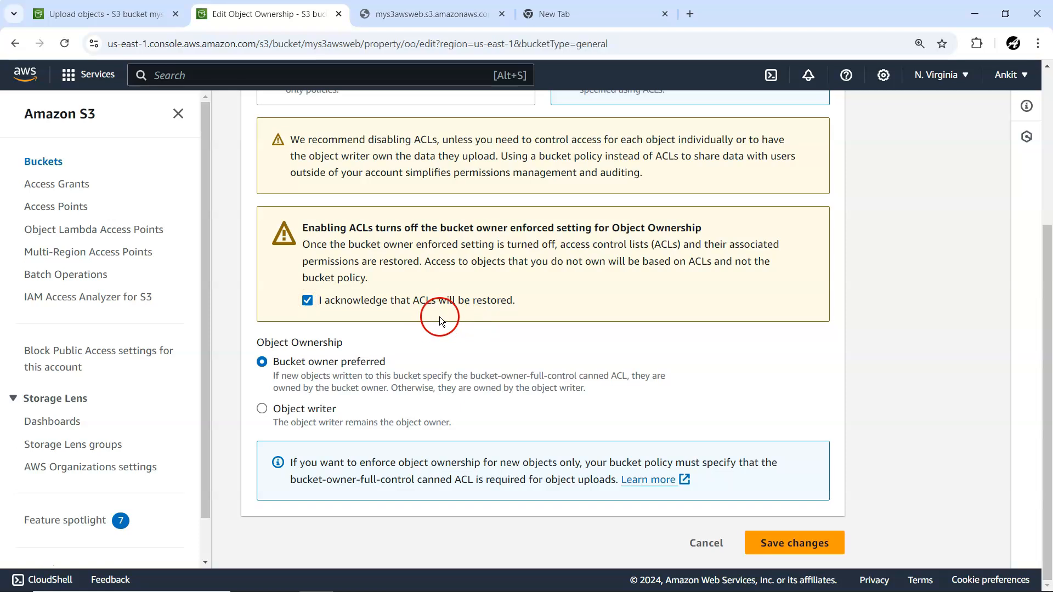
pyautogui.click(806, 543)
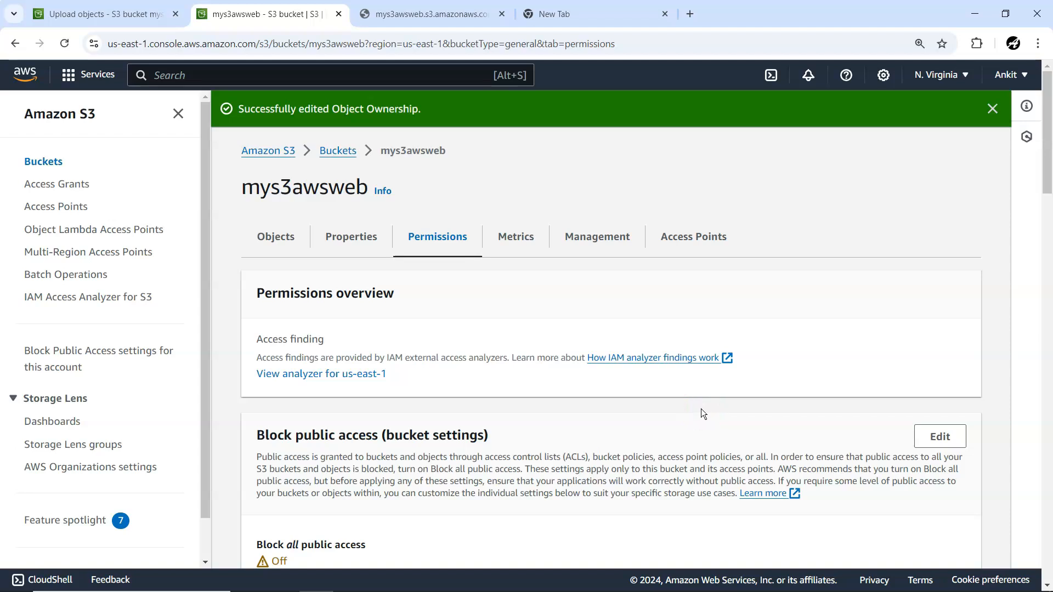
# Review the Block public access settings and reload the index.html page to test access with ACLs enabled
pyautogui.scroll(-1, 701, 406)
pyautogui.scroll(1, 679, 395)
pyautogui.scroll(-2, 653, 396)
pyautogui.scroll(-1, 652, 397)
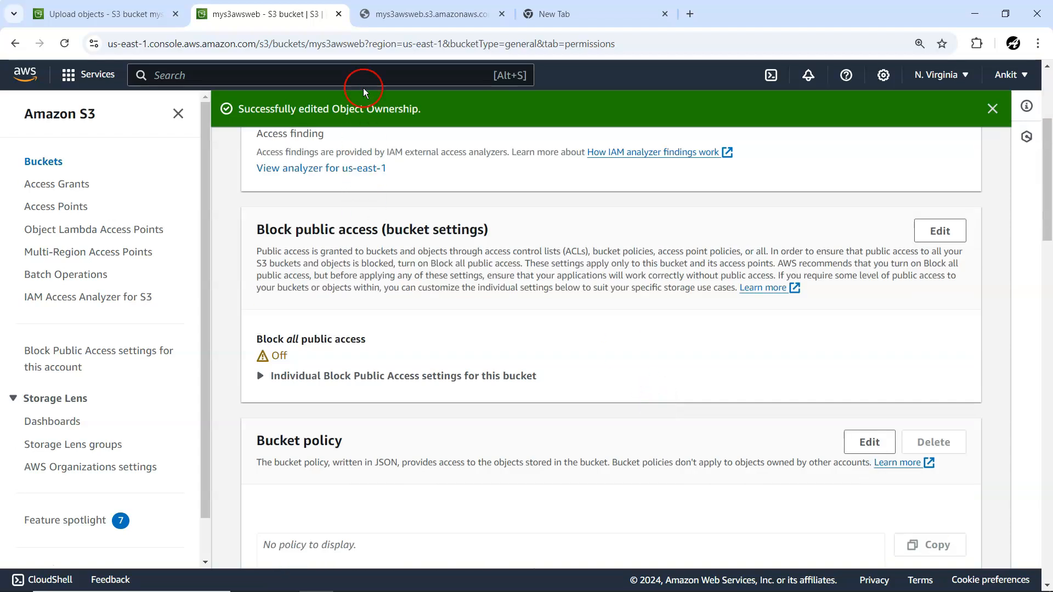
pyautogui.click(415, 14)
pyautogui.click(65, 44)
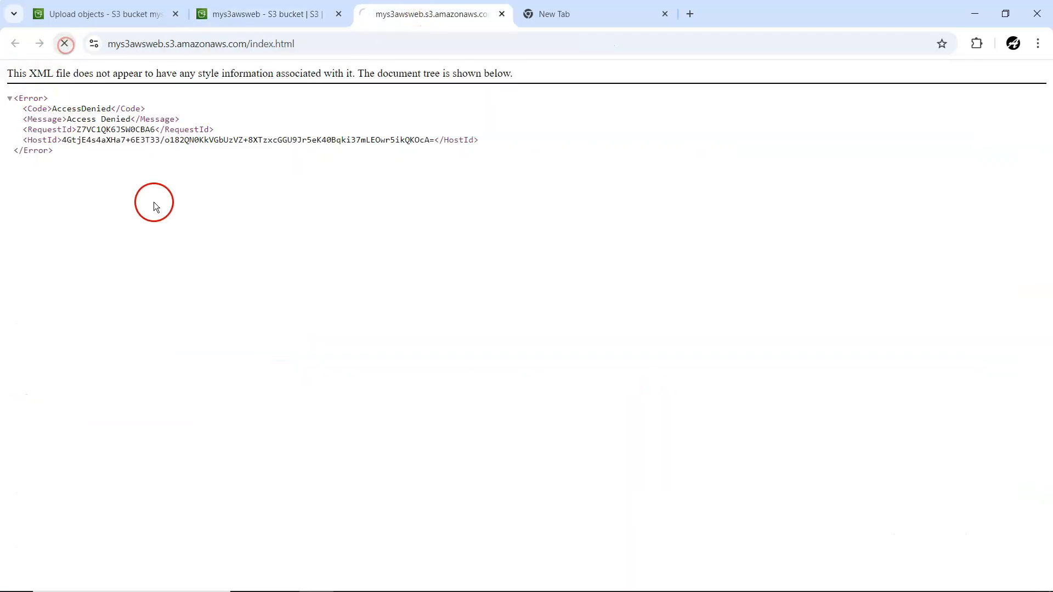
# Make the index.html object in the mys3awsweb bucket public using ACL
pyautogui.click(264, 15)
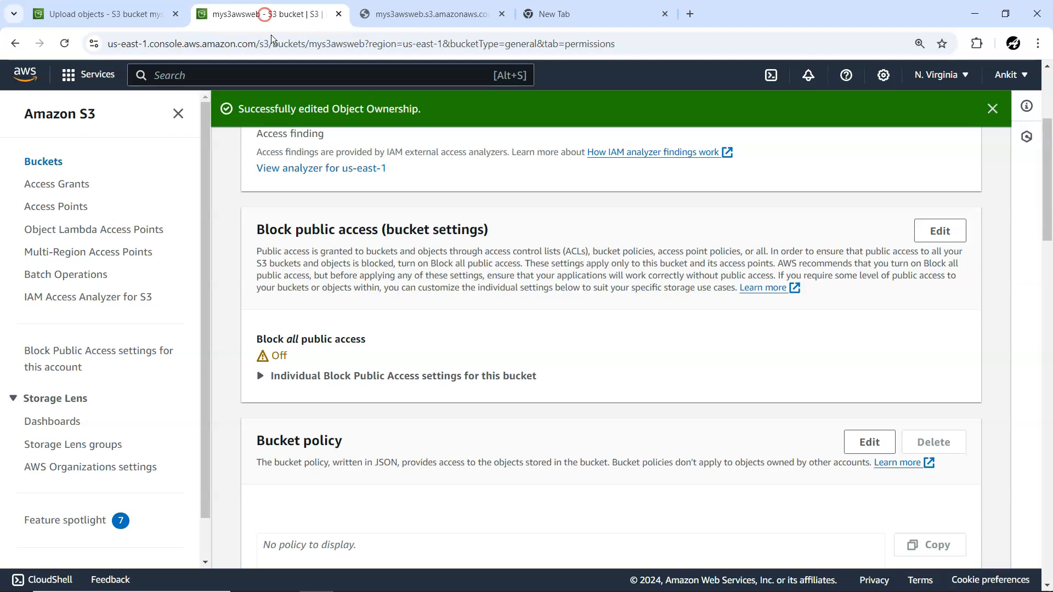
pyautogui.scroll(3, 550, 380)
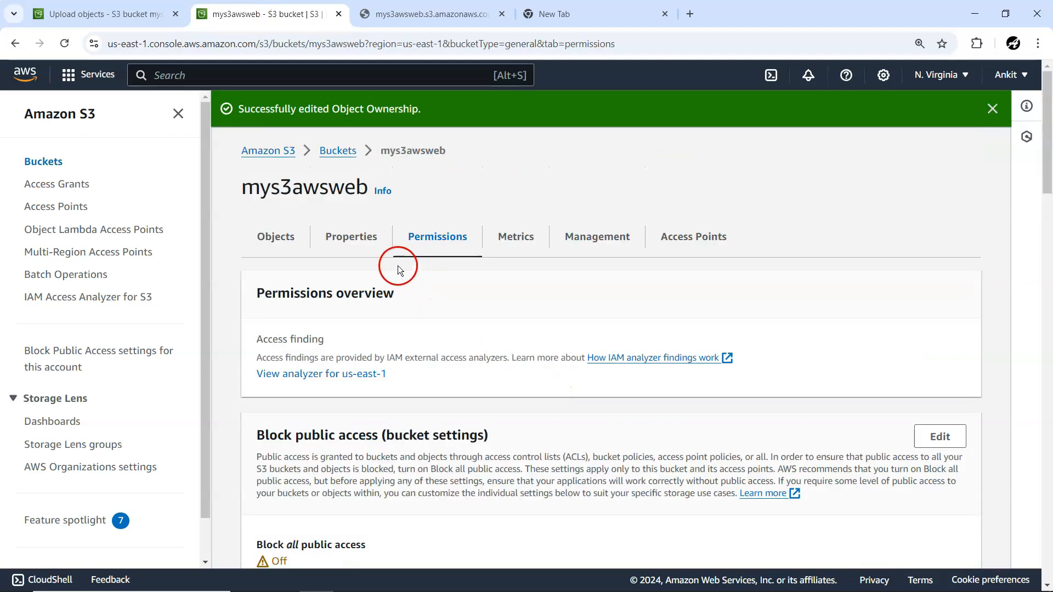
pyautogui.click(279, 245)
pyautogui.click(262, 455)
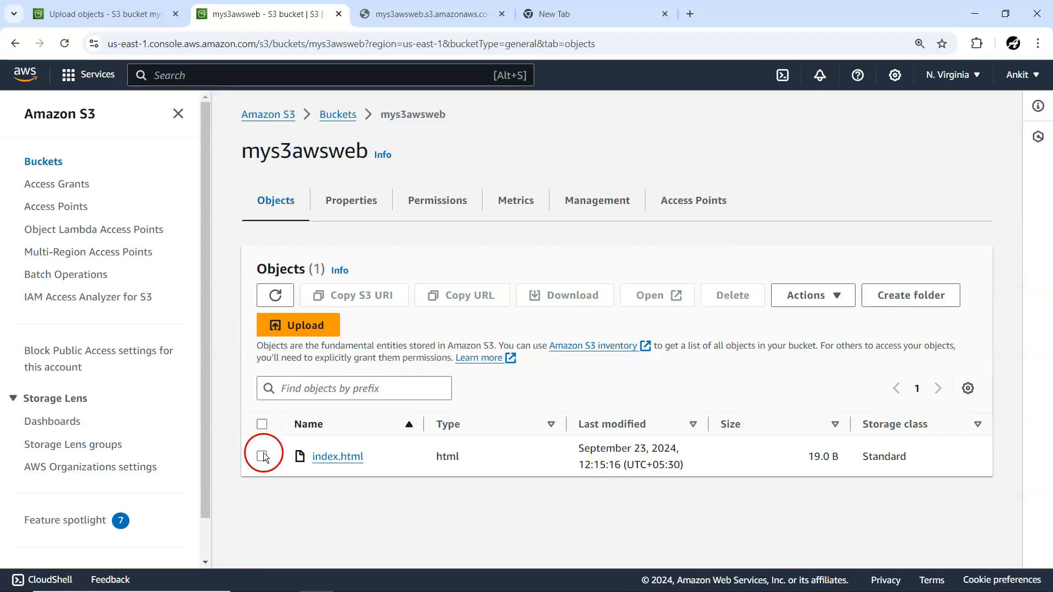
pyautogui.click(827, 295)
pyautogui.scroll(-1, 838, 438)
pyautogui.scroll(-1, 837, 438)
pyautogui.click(838, 543)
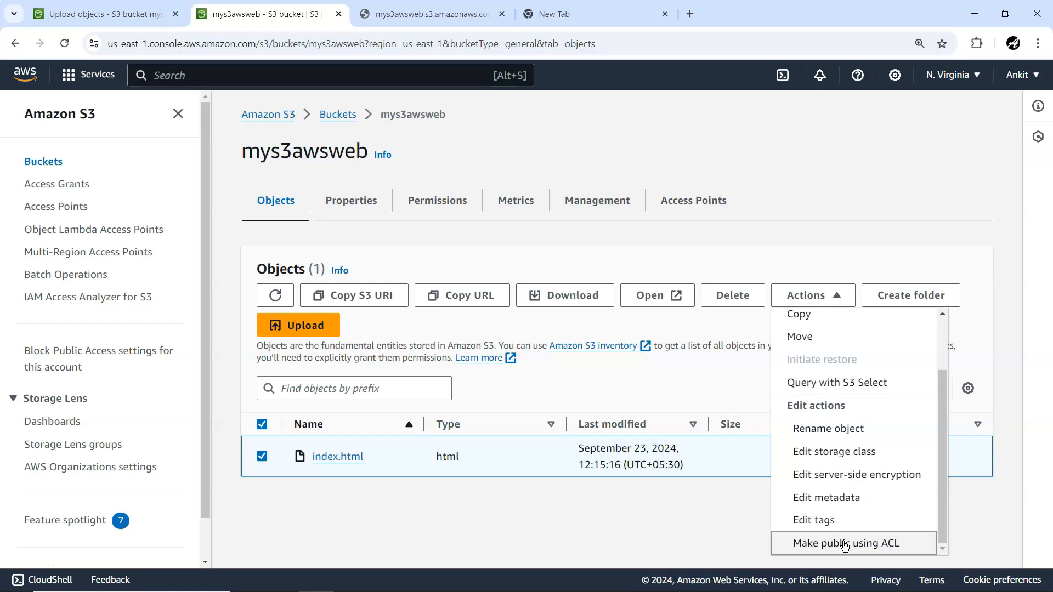
pyautogui.click(836, 545)
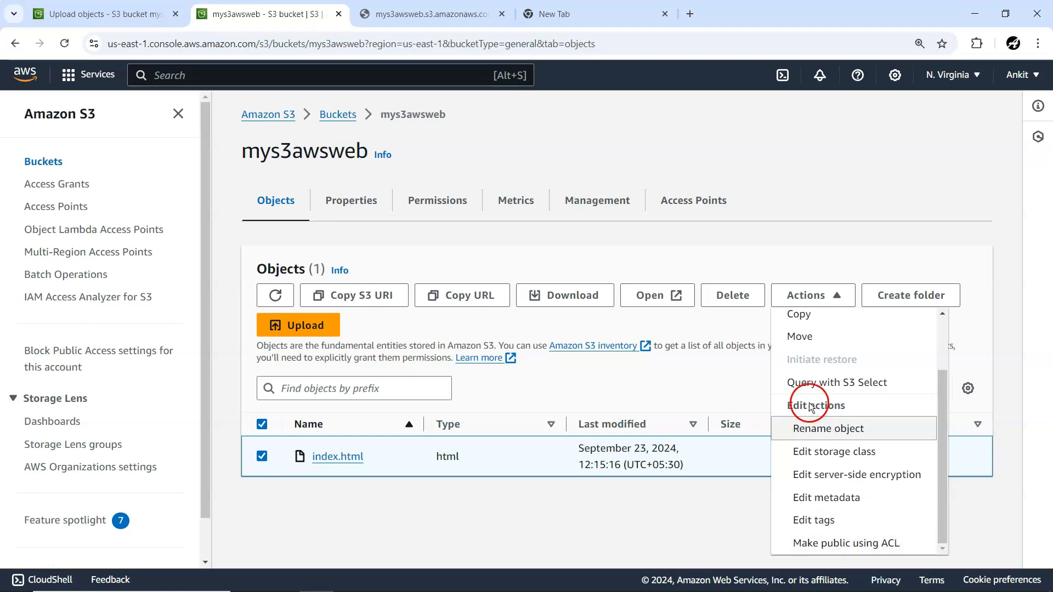
pyautogui.click(821, 544)
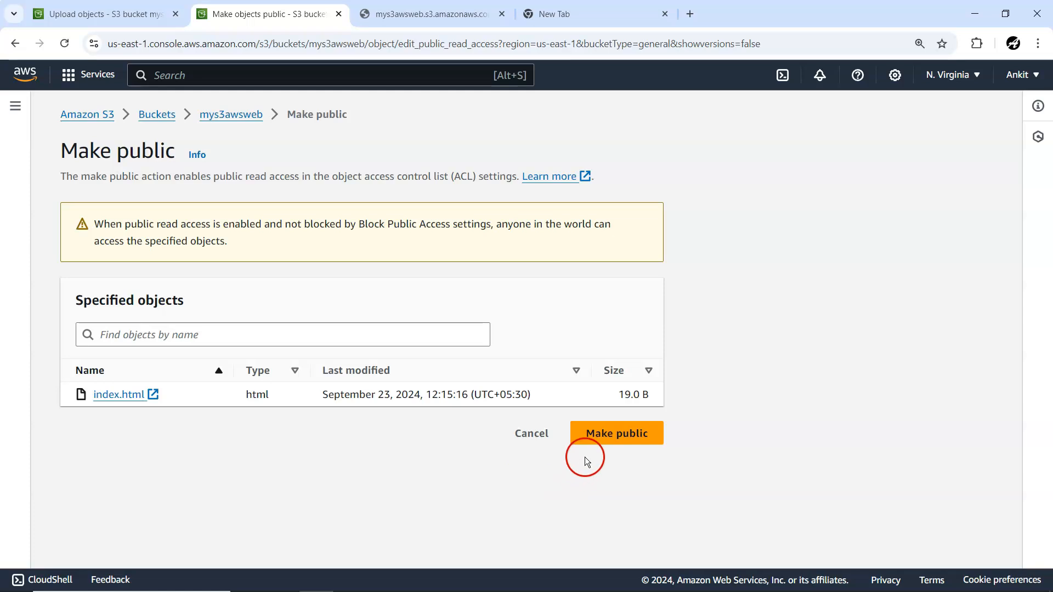
pyautogui.click(606, 433)
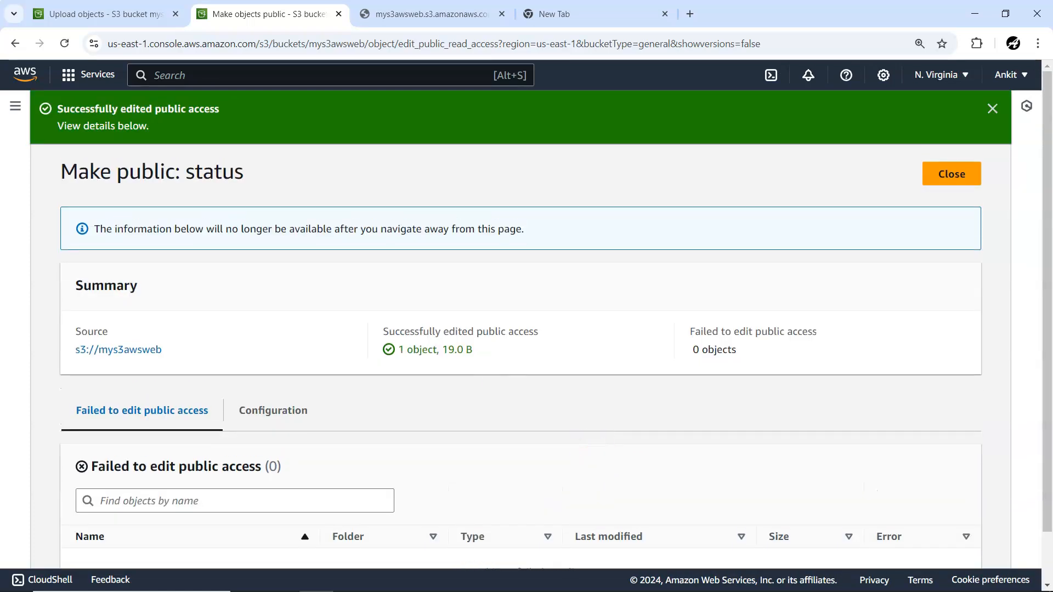
# Reload the public index.html object URL in its browser tab and examine the page's heading
pyautogui.click(392, 10)
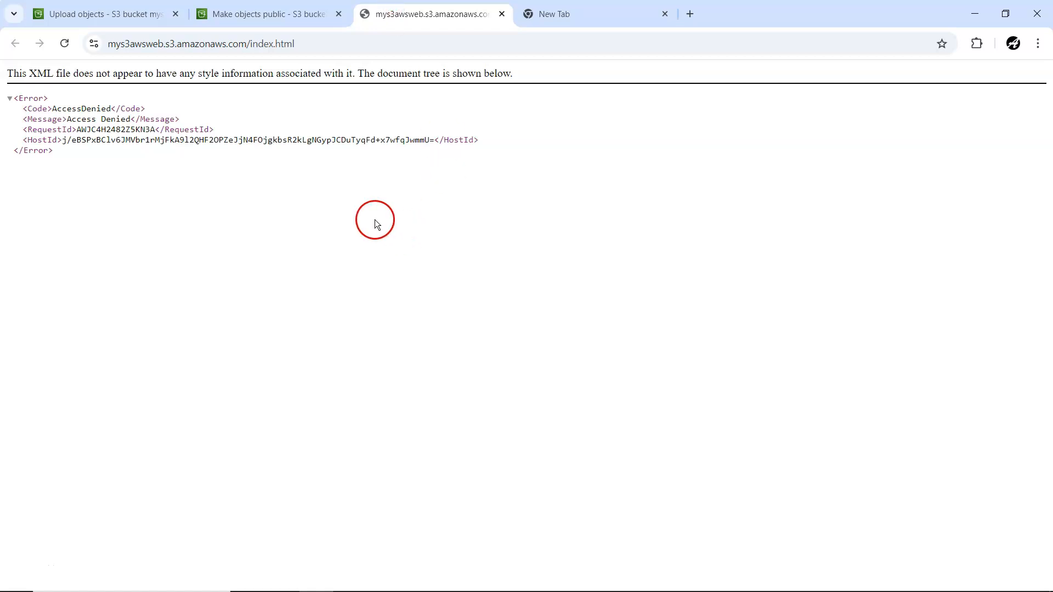
pyautogui.click(64, 43)
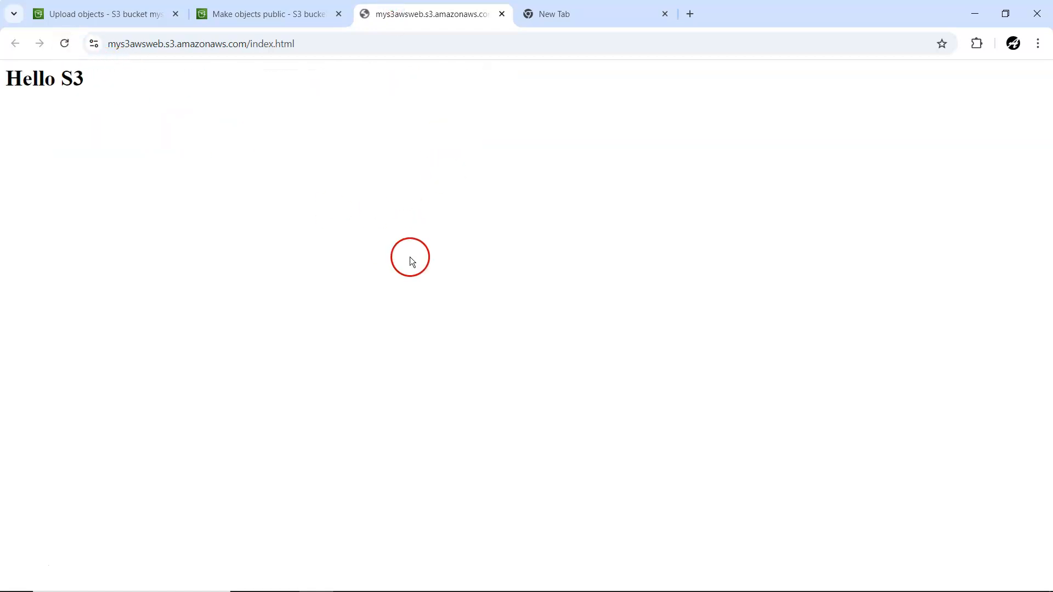
pyautogui.moveTo(96, 92); pyautogui.dragTo(4, 82)
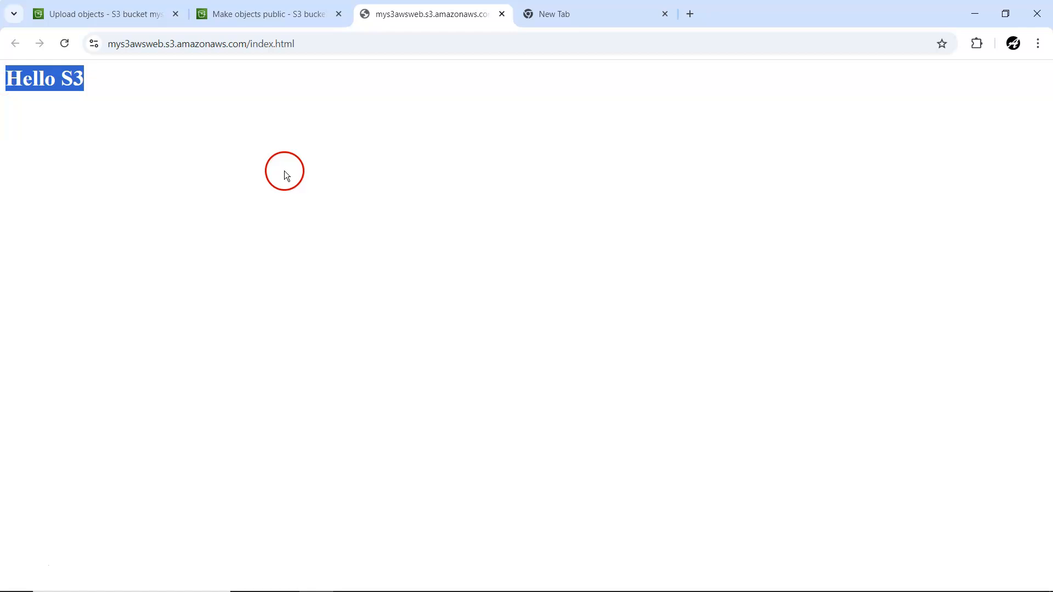
# Check the index.html path in the page's URL and open the mys3awsweb bucket in the S3 console
pyautogui.moveTo(247, 47); pyautogui.dragTo(325, 51)
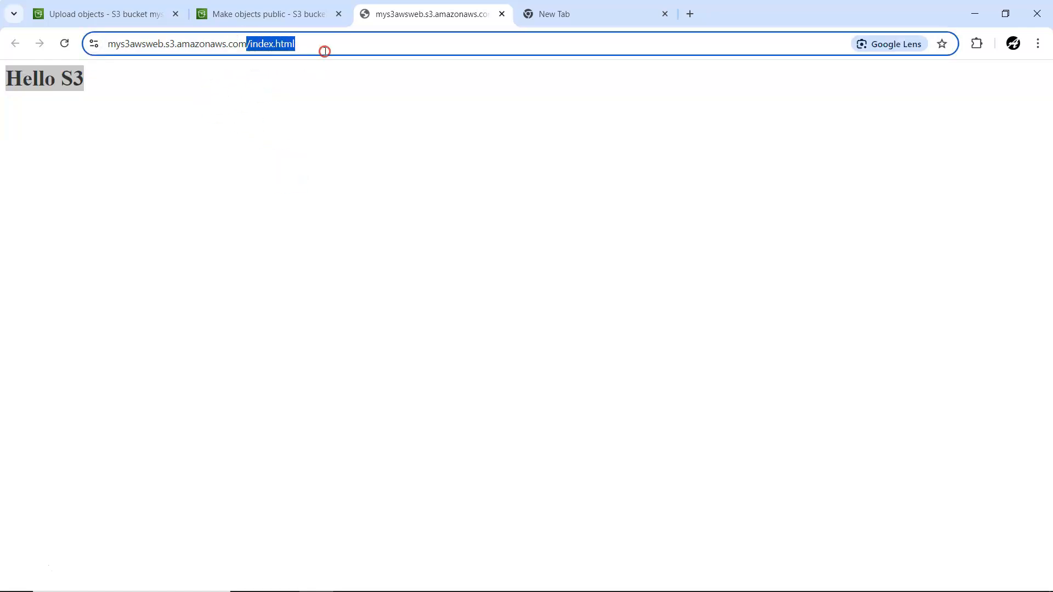
pyautogui.click(308, 15)
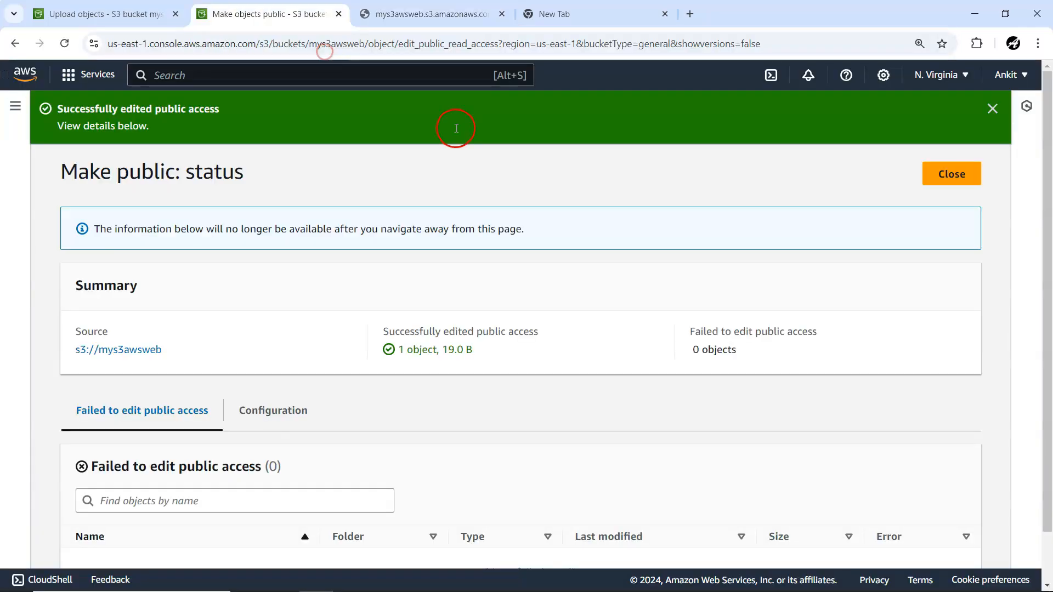
pyautogui.click(15, 105)
pyautogui.click(57, 162)
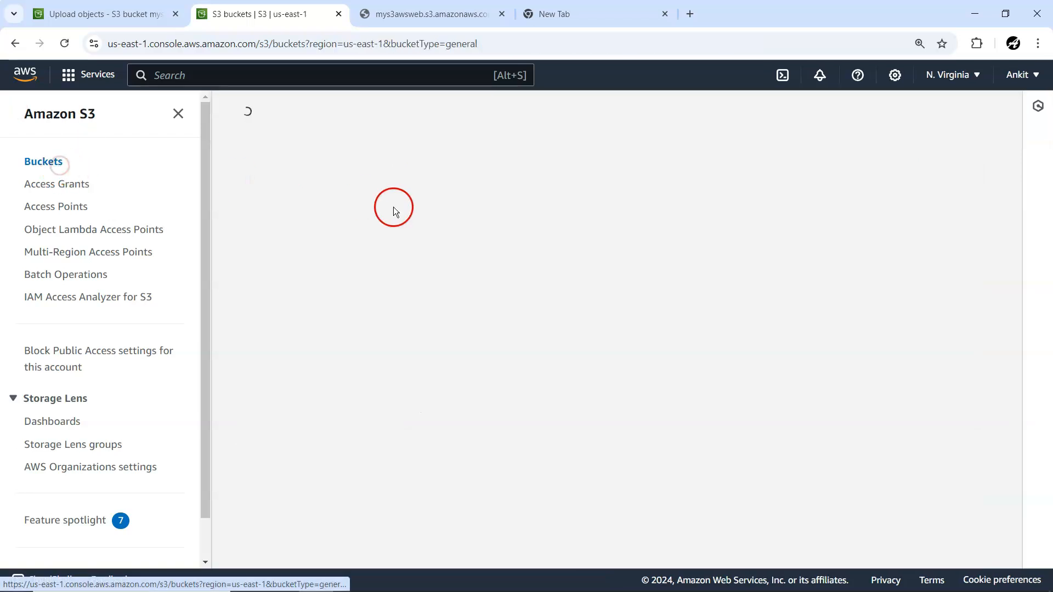
pyautogui.click(312, 418)
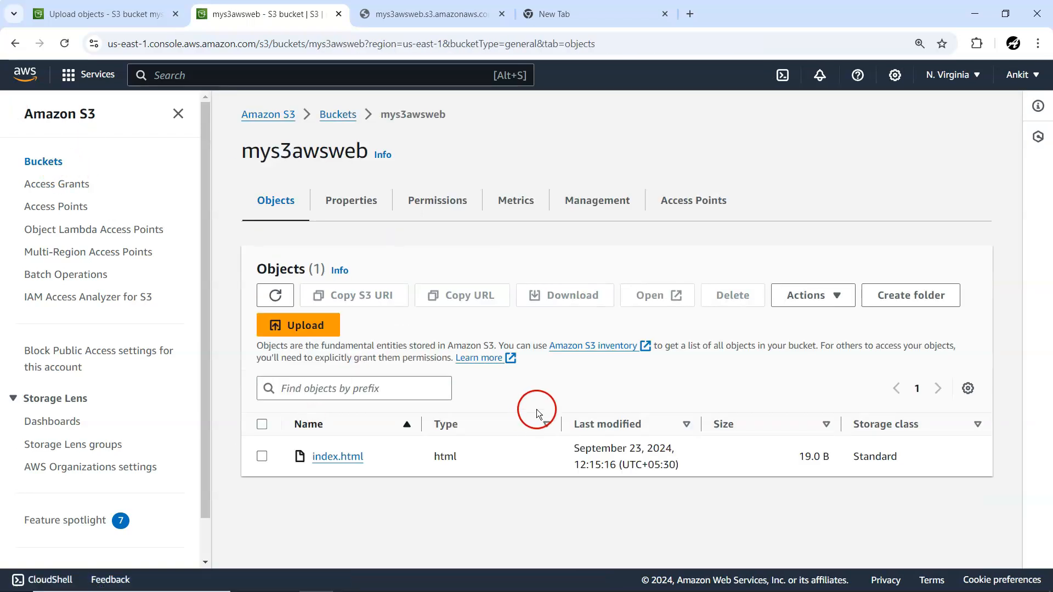
# Review the Static website hosting settings in the mys3awsweb bucket's properties
pyautogui.click(364, 206)
pyautogui.scroll(-15, 538, 500)
pyautogui.scroll(-6, 539, 501)
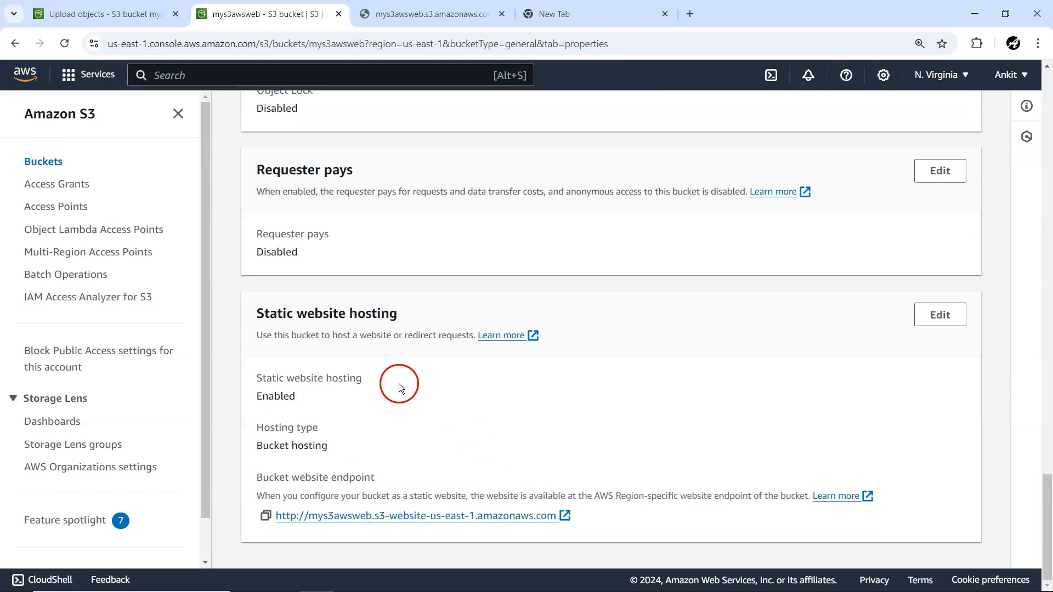
pyautogui.scroll(15, 457, 386)
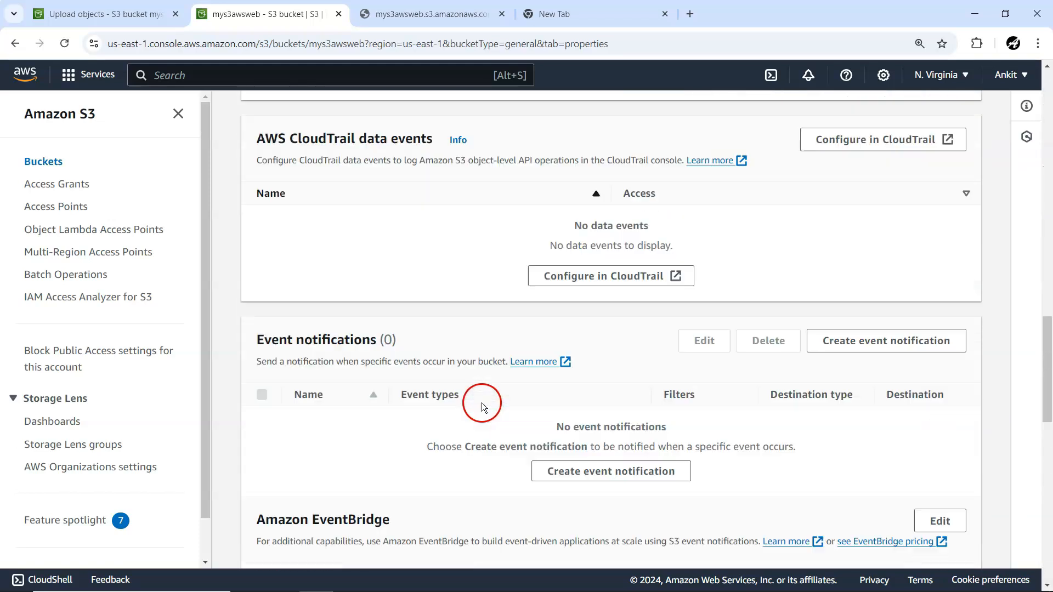
pyautogui.scroll(5, 477, 369)
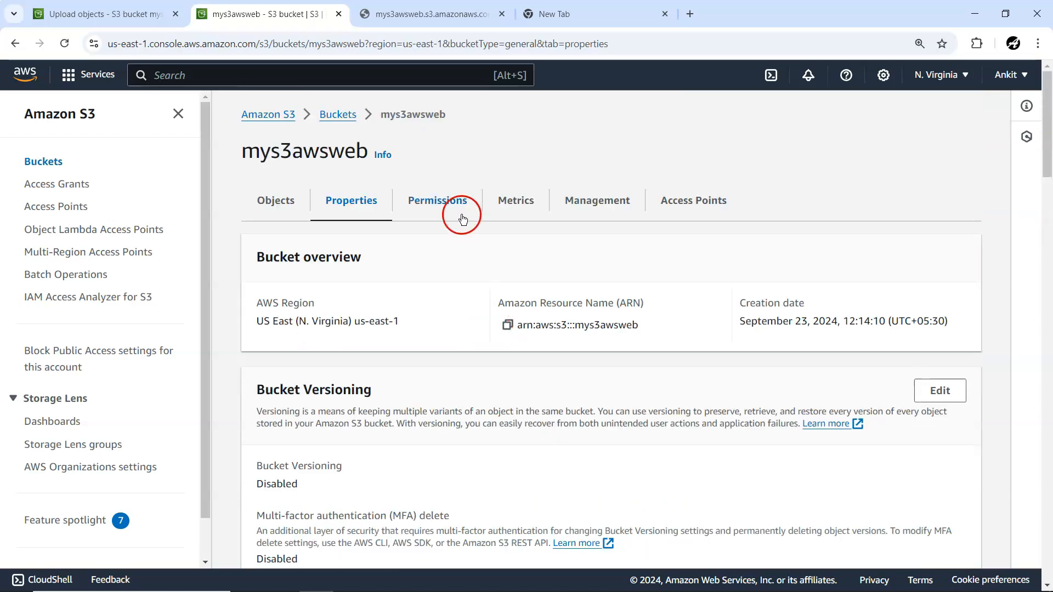
# Review the bucket's permissions, covering Block public access, the bucket policy and Object Ownership
pyautogui.click(448, 201)
pyautogui.scroll(-3, 470, 307)
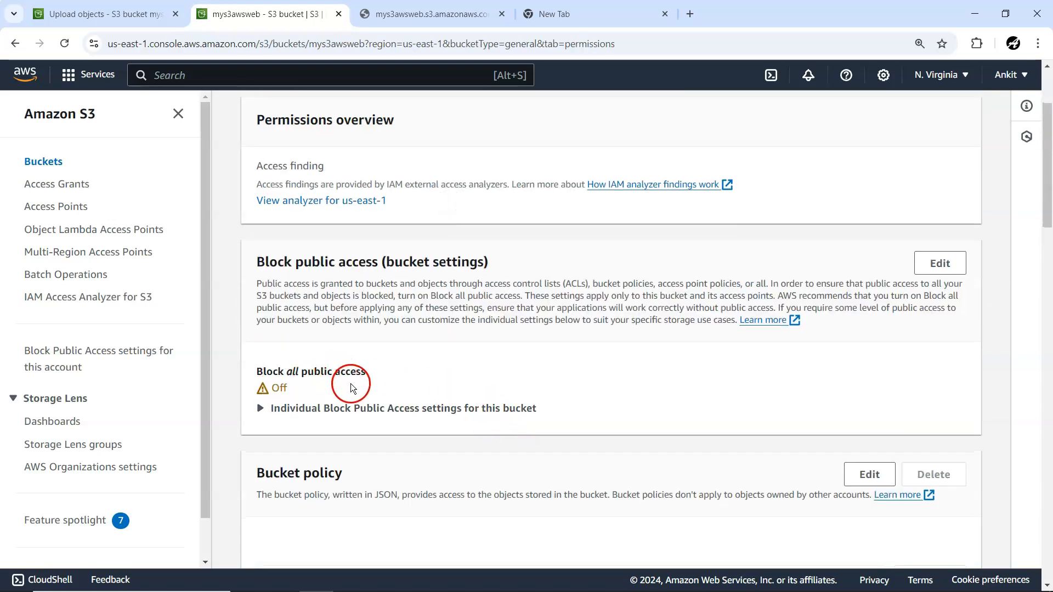
pyautogui.scroll(-4, 351, 384)
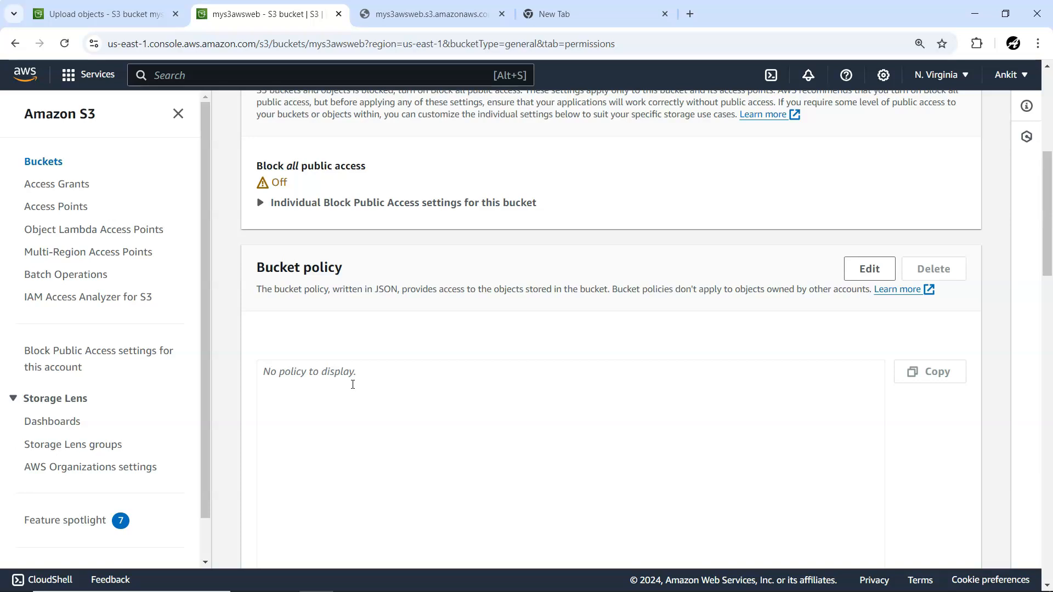
pyautogui.scroll(-5, 353, 384)
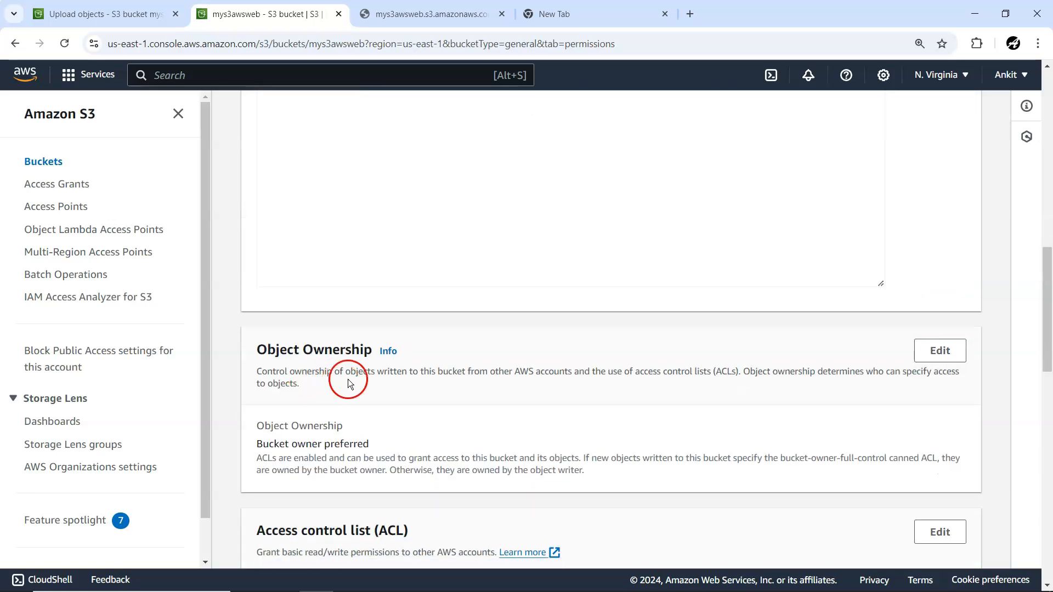
pyautogui.scroll(5, 724, 377)
pyautogui.scroll(3, 653, 350)
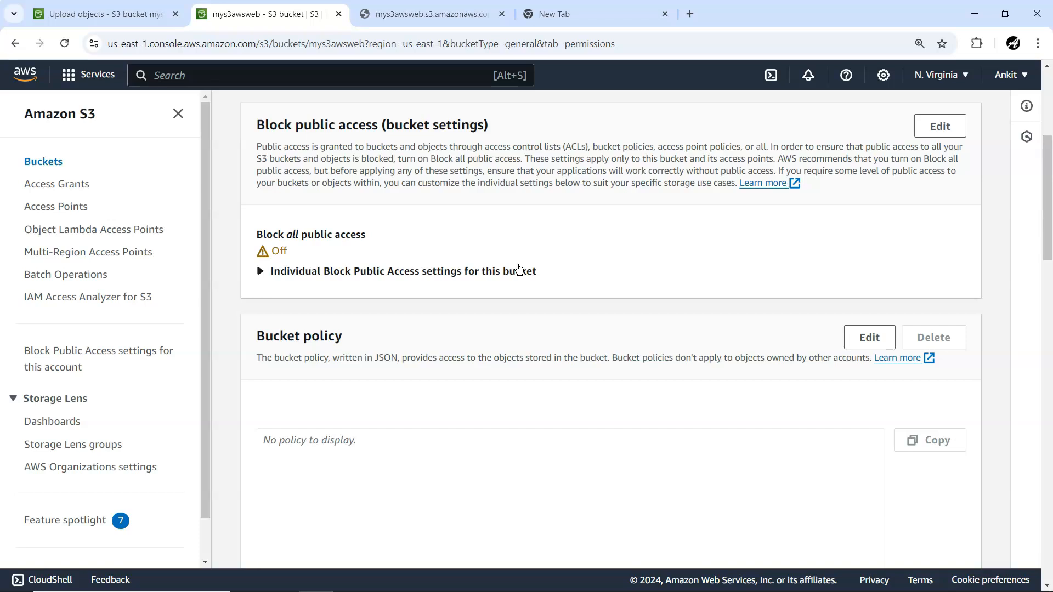
pyautogui.scroll(4, 518, 269)
pyautogui.click(501, 262)
# Return to the public index.html page and clear the text selection on its heading
pyautogui.click(427, 12)
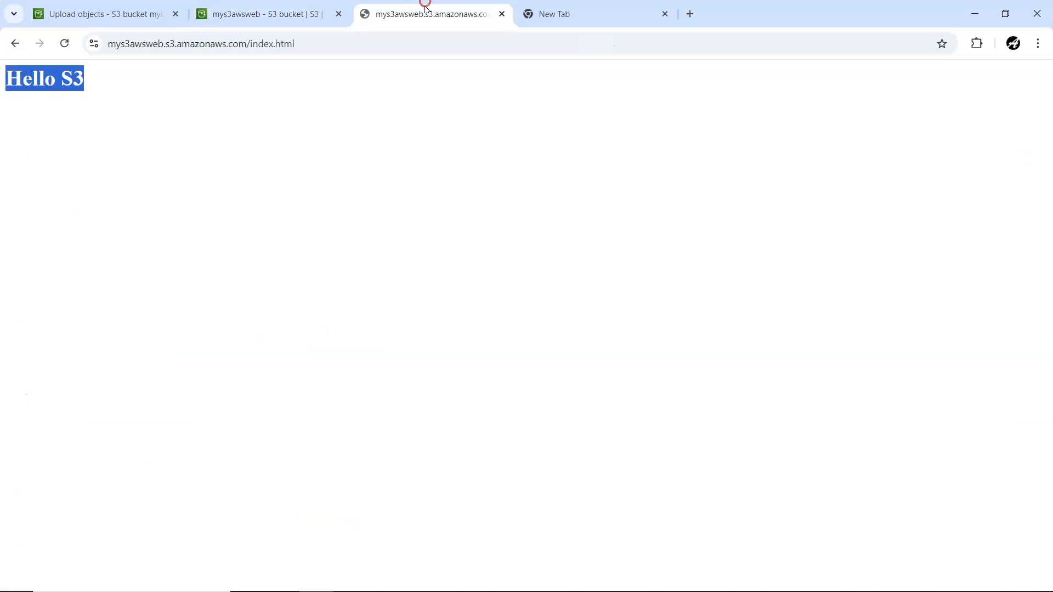
pyautogui.click(487, 169)
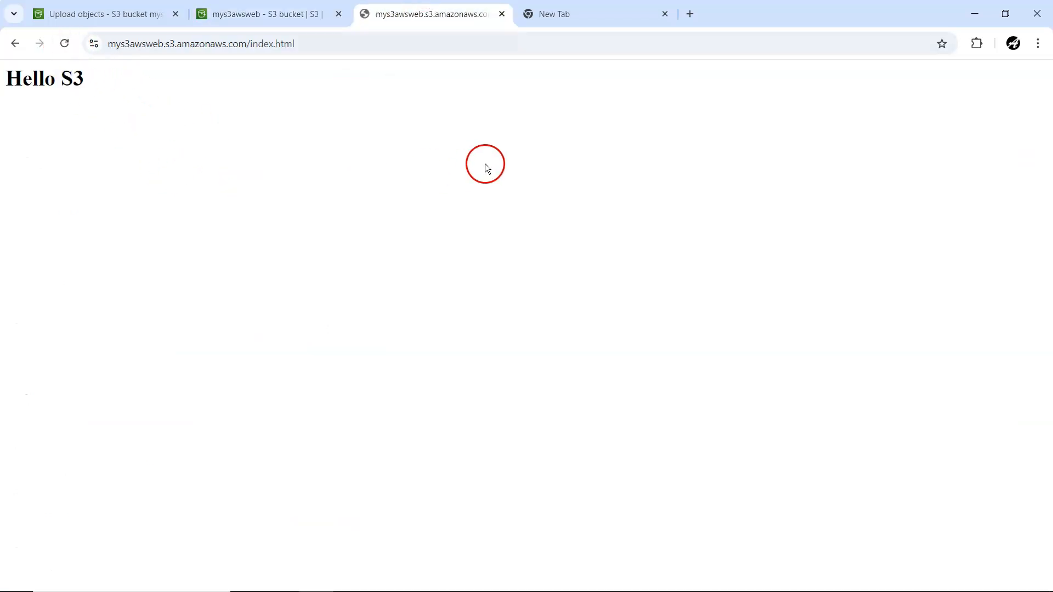